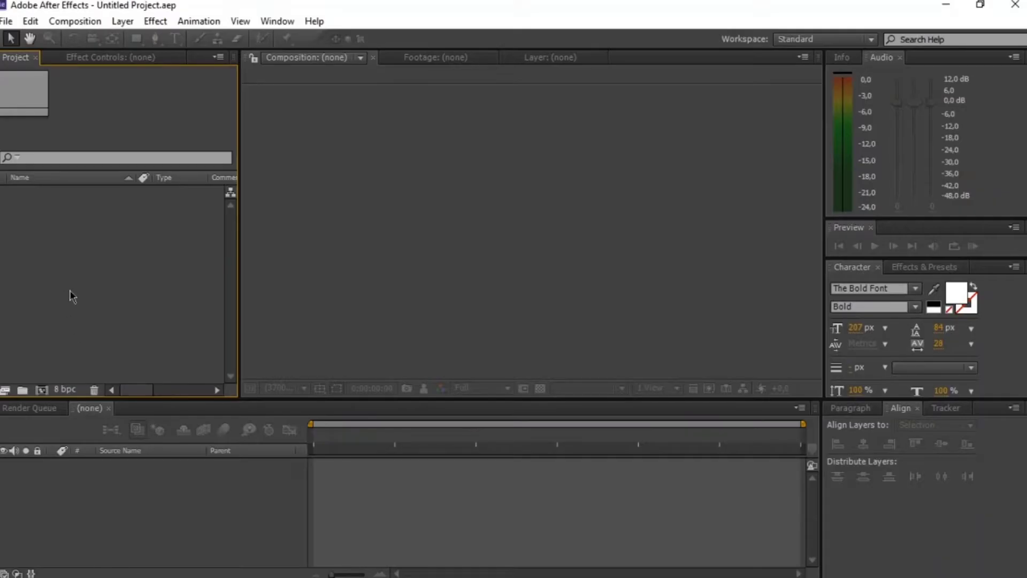
Start a new composition from the Composition menu.
click(71, 20)
Create Comp 1 as HDTV 1080 24, 1920×1080, 10 seconds, with a black background.
click(75, 40)
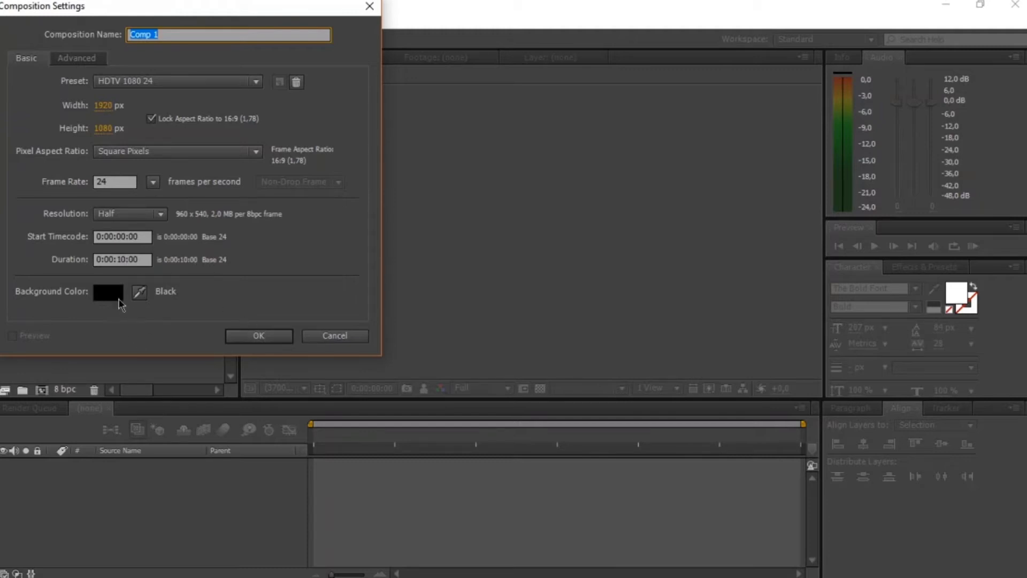
click(247, 339)
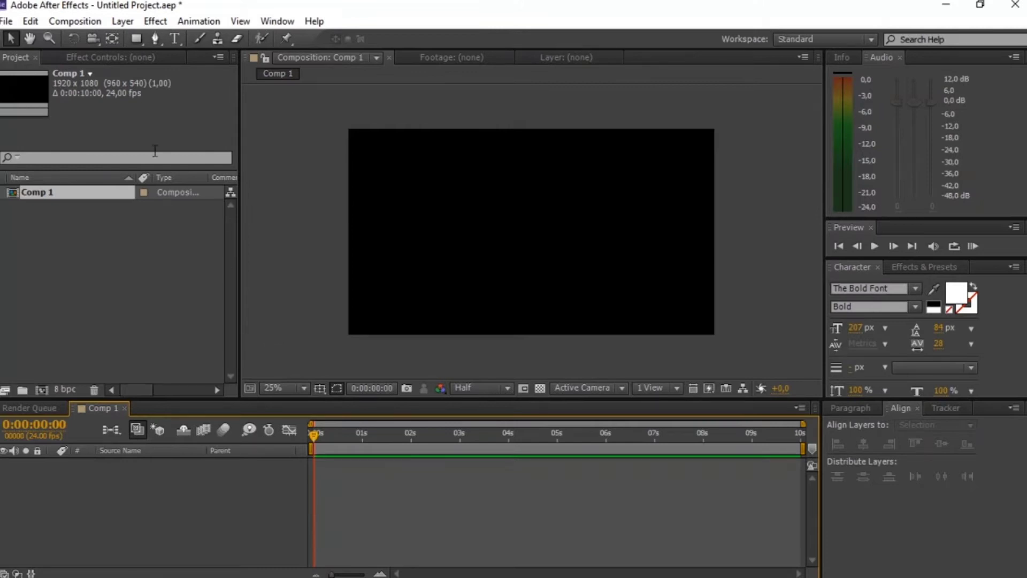
Add a HELLO text layer and move it to the centre of the frame.
click(175, 39)
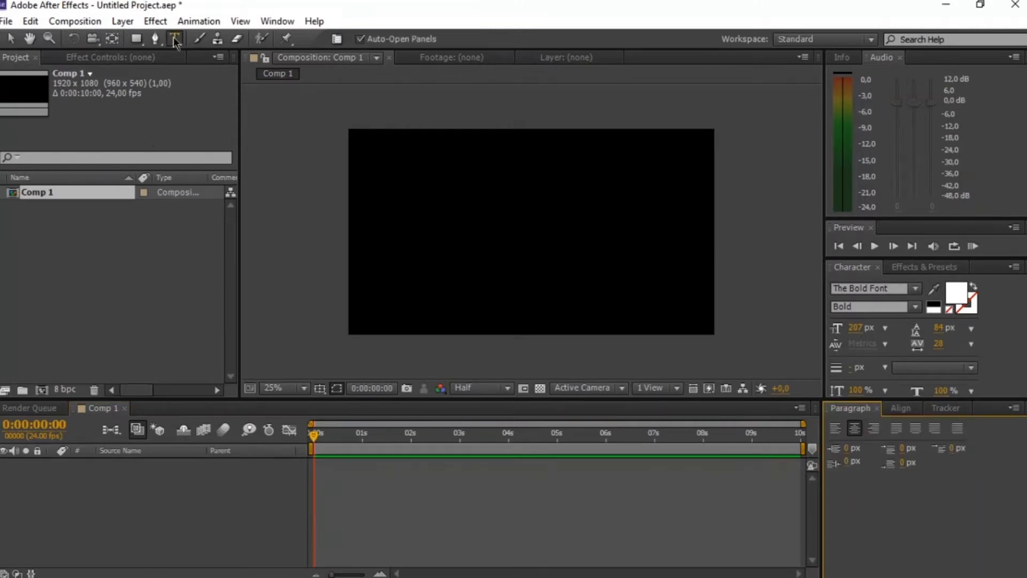
click(464, 225)
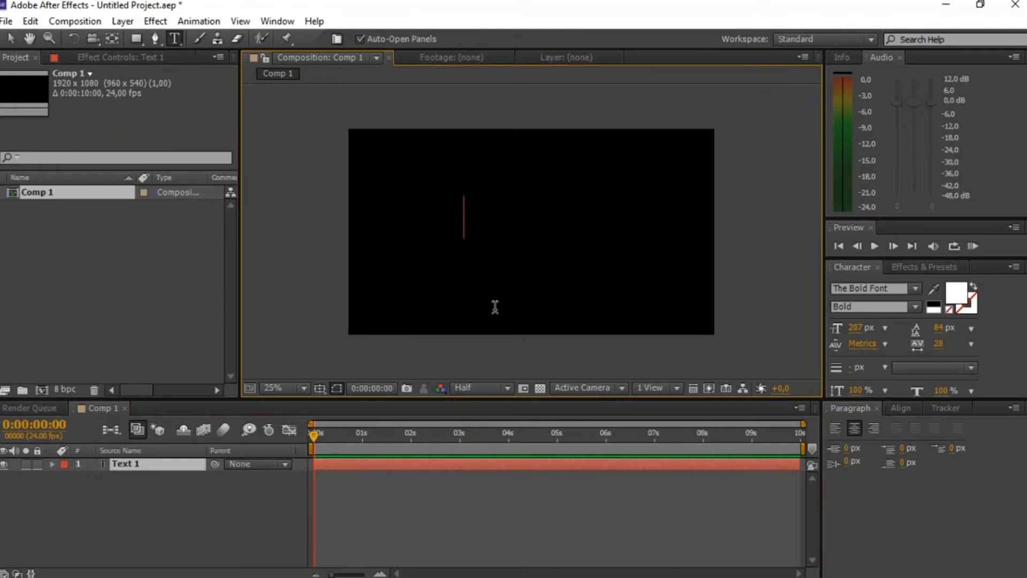
text(HE)
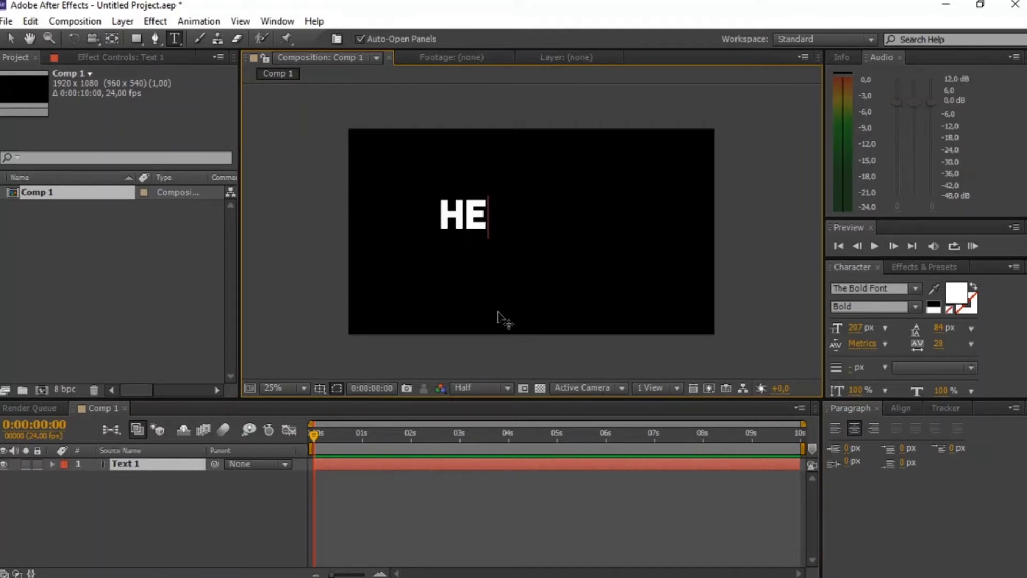
text(LLo)
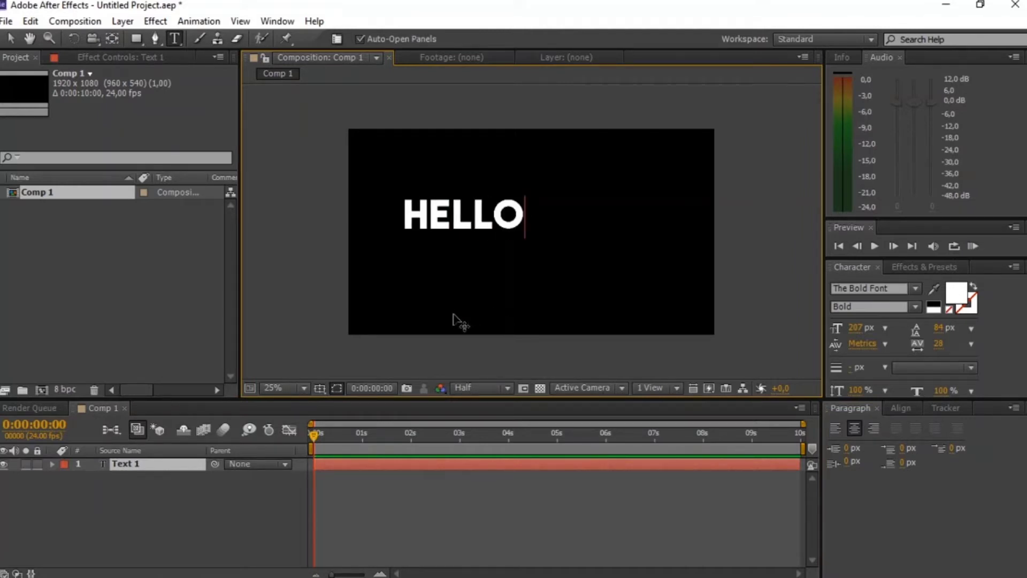
key(Escape)
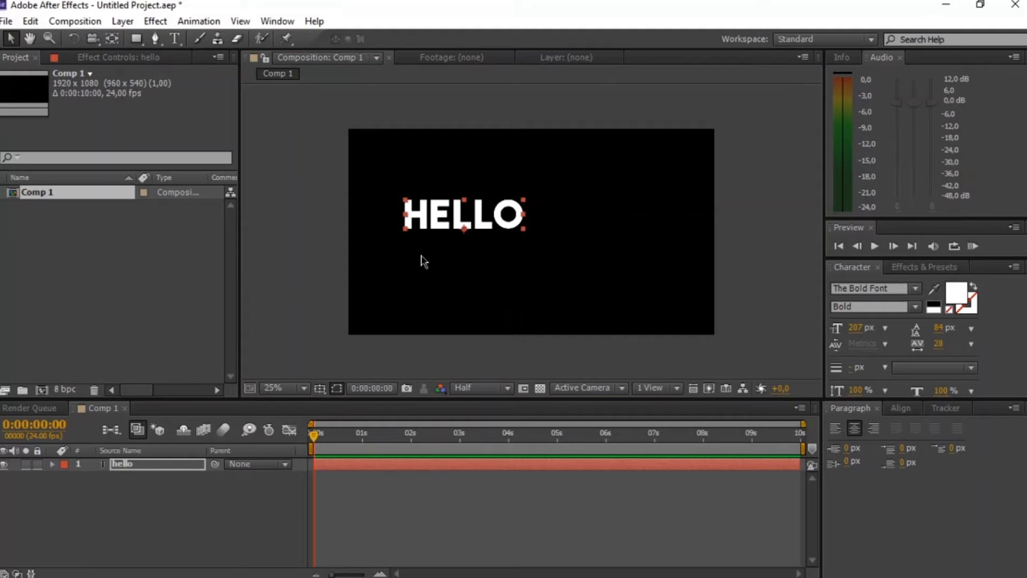
drag(496, 219, 554, 229)
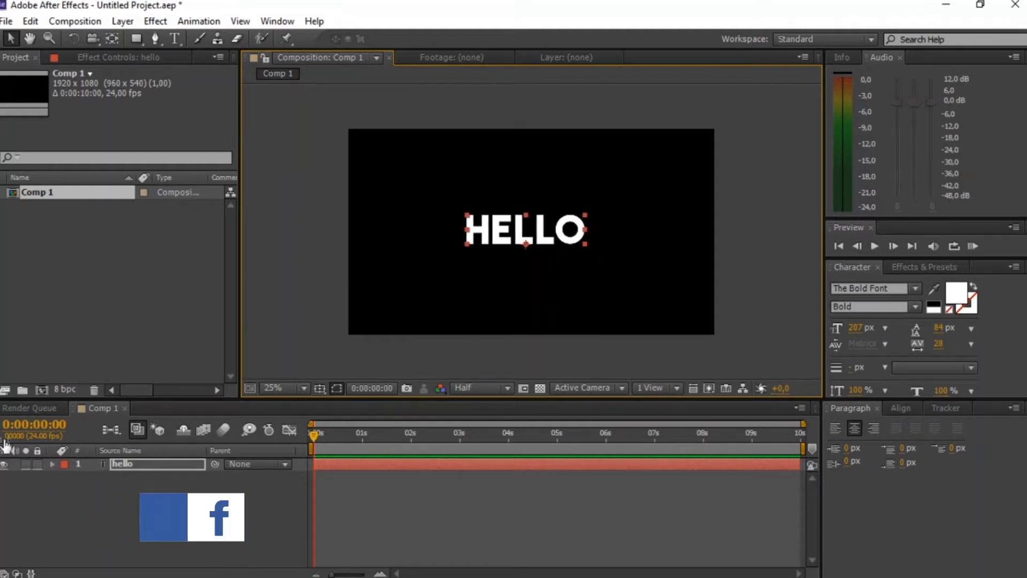
Reveal the hello layer's Position property and set its first keyframe at the start.
click(140, 496)
click(133, 463)
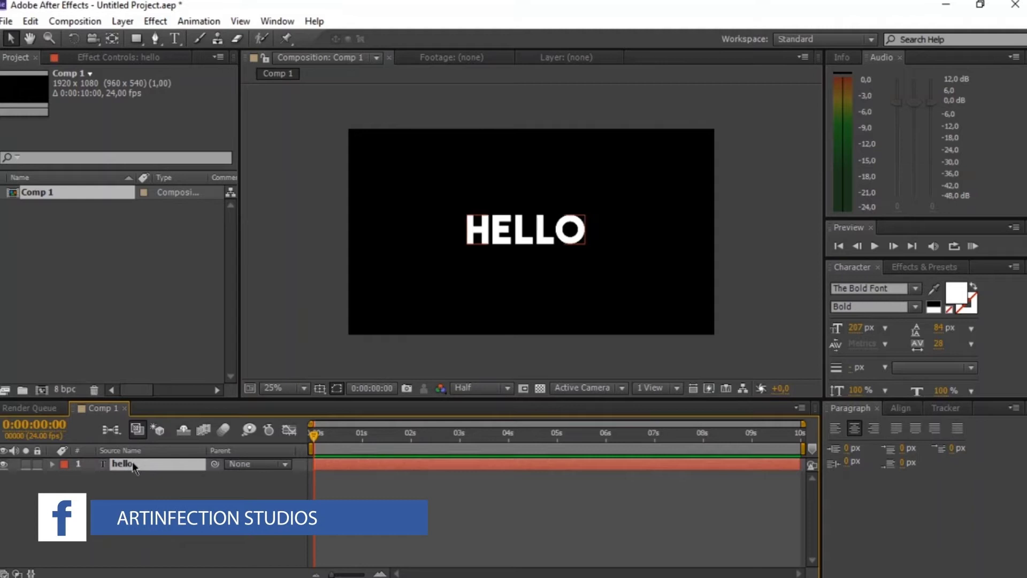
key(p)
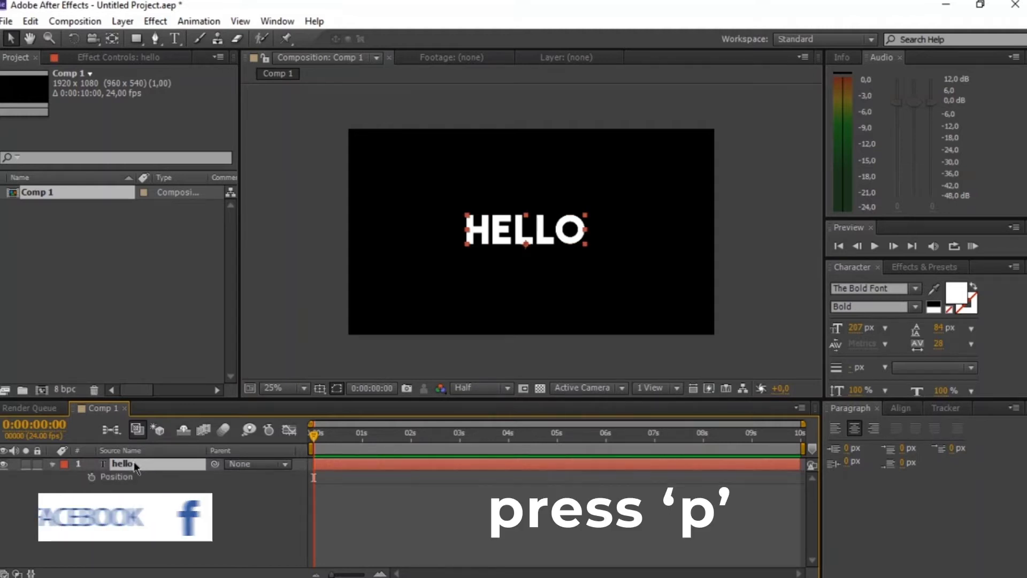
click(91, 476)
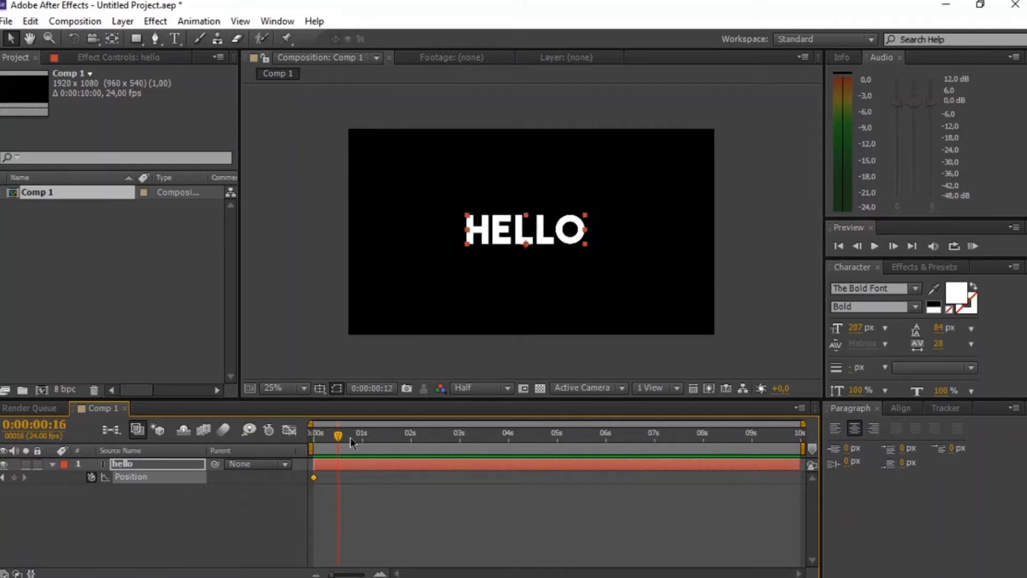
Keyframe HELLO at about 1s, 2s, 3s, 4:01 and 4:23: lower right, upper right, lower left, upper left, centre.
drag(370, 448, 361, 444)
drag(534, 234, 613, 290)
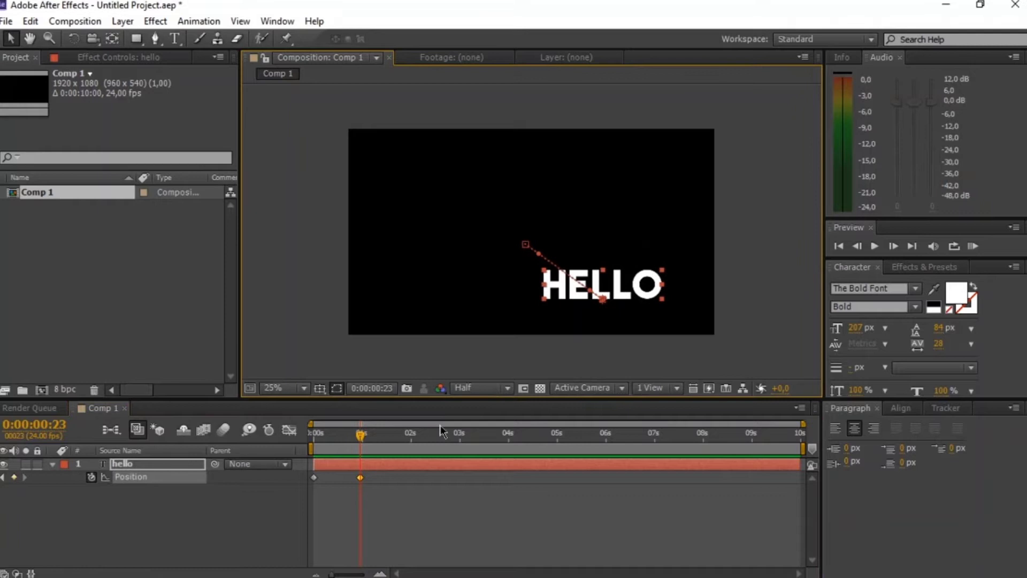
click(411, 434)
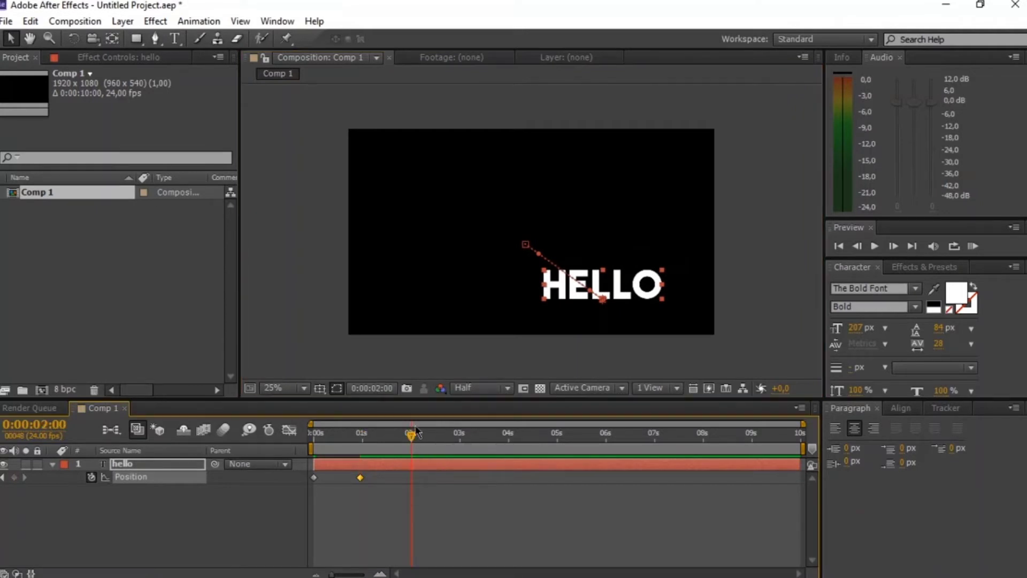
drag(620, 292, 634, 185)
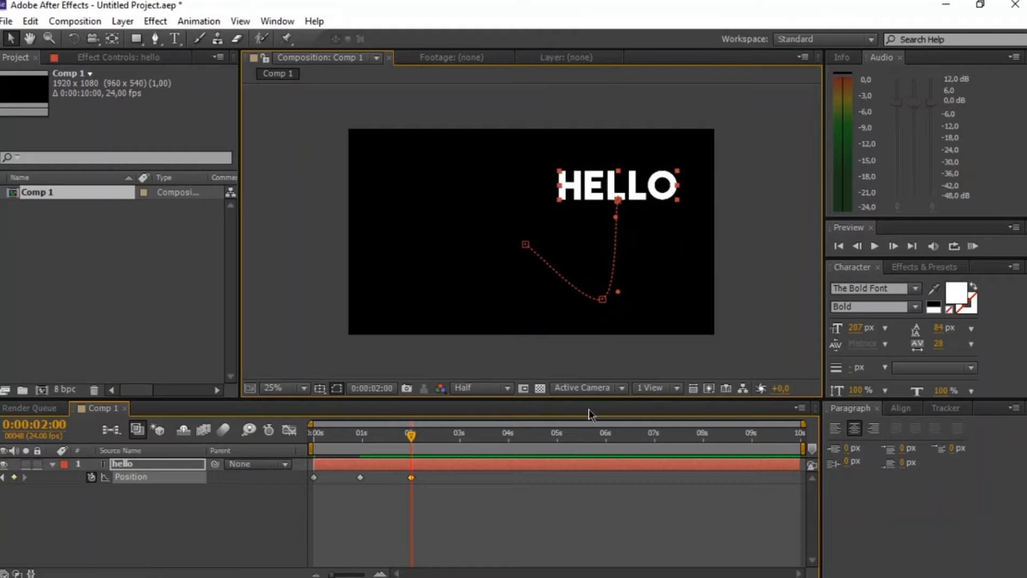
click(460, 442)
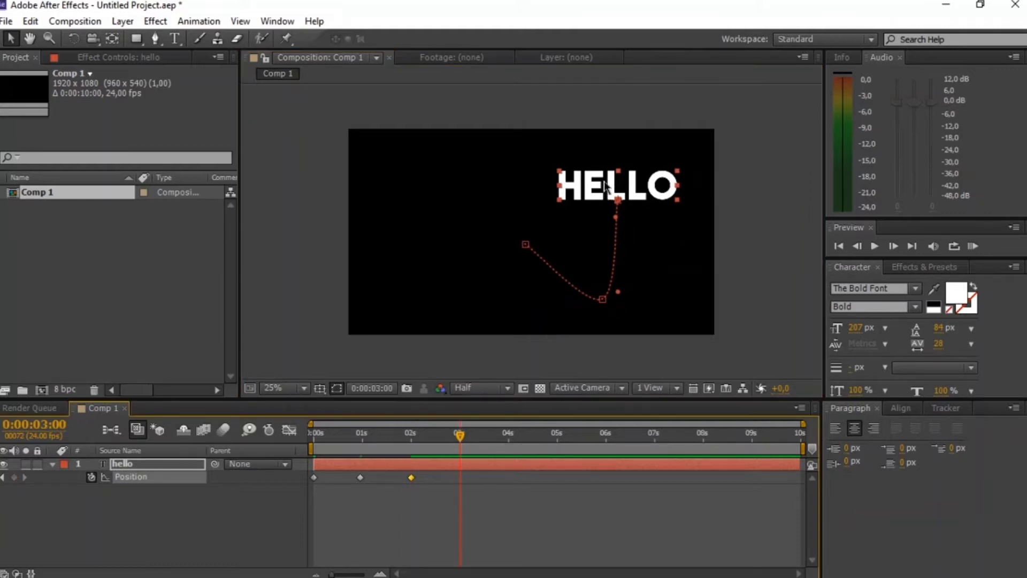
drag(599, 184, 430, 287)
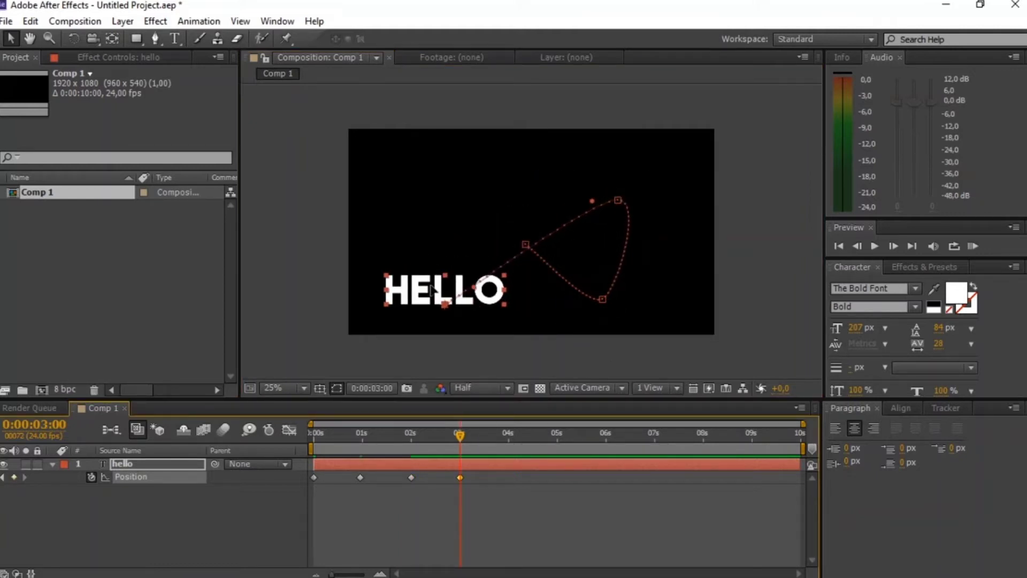
click(510, 444)
drag(422, 296, 413, 187)
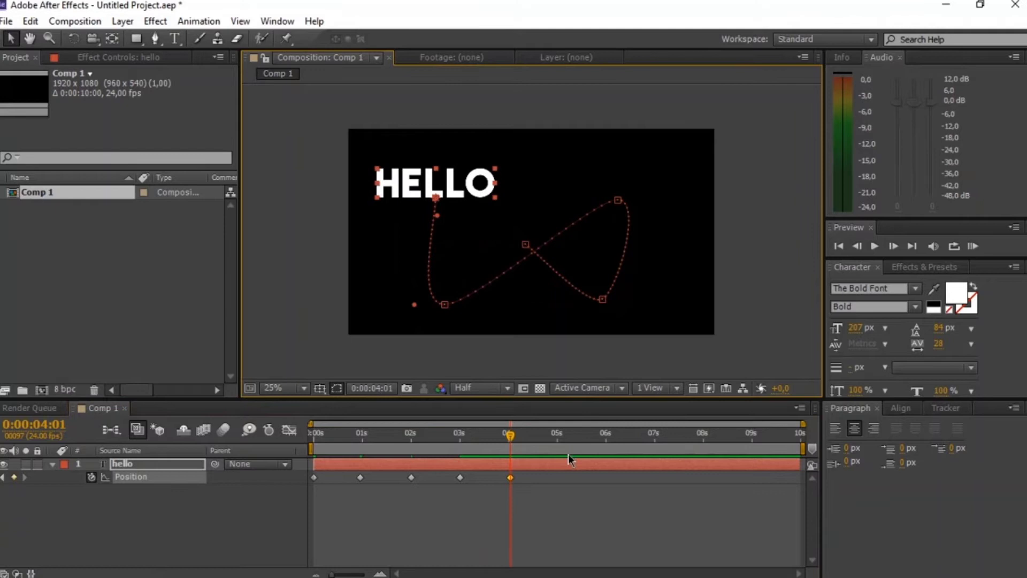
click(556, 444)
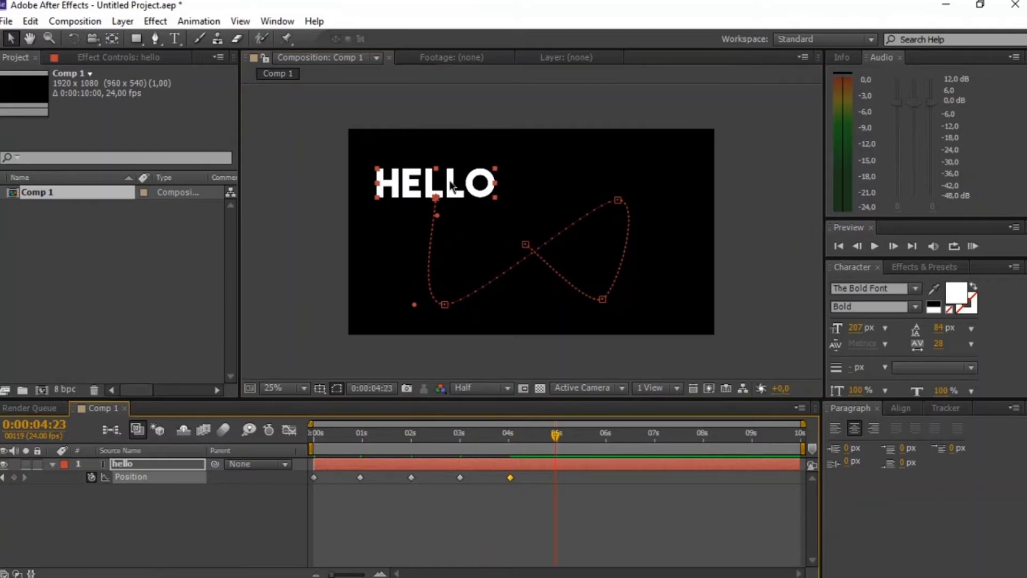
drag(453, 183, 543, 238)
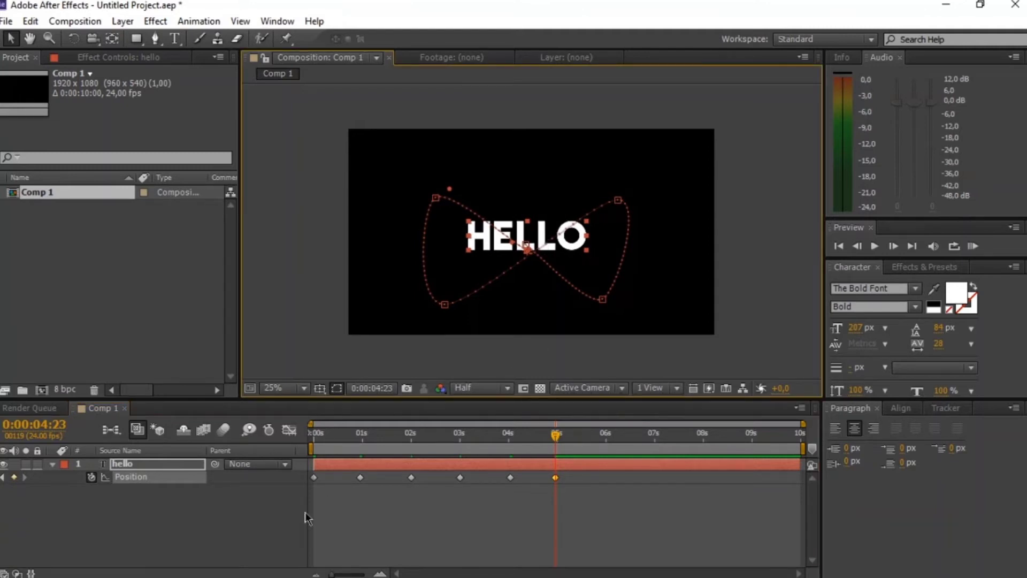
Collapse the hello layer's properties, rewind the current time to 0, and reselect the layer.
click(241, 527)
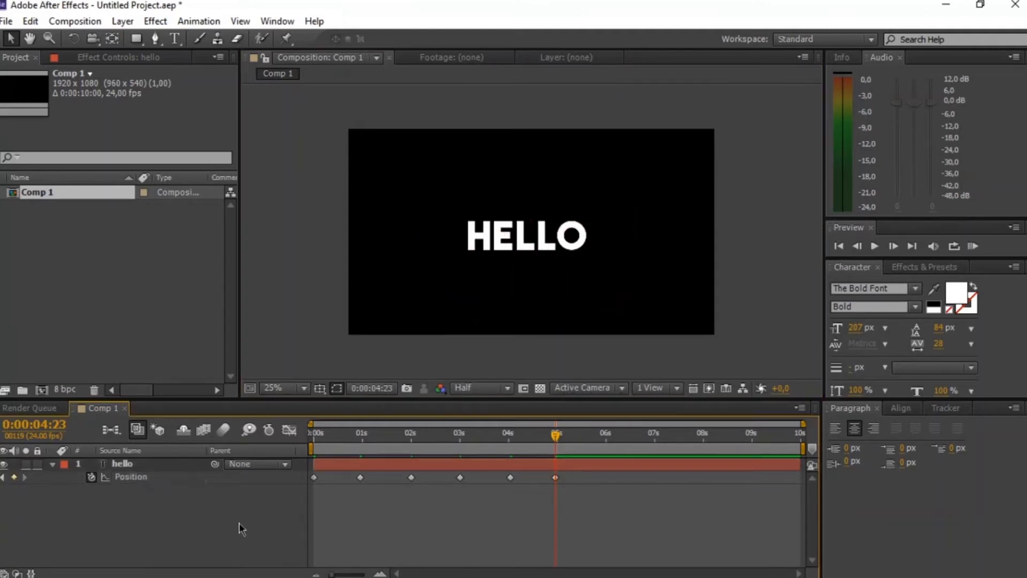
click(52, 465)
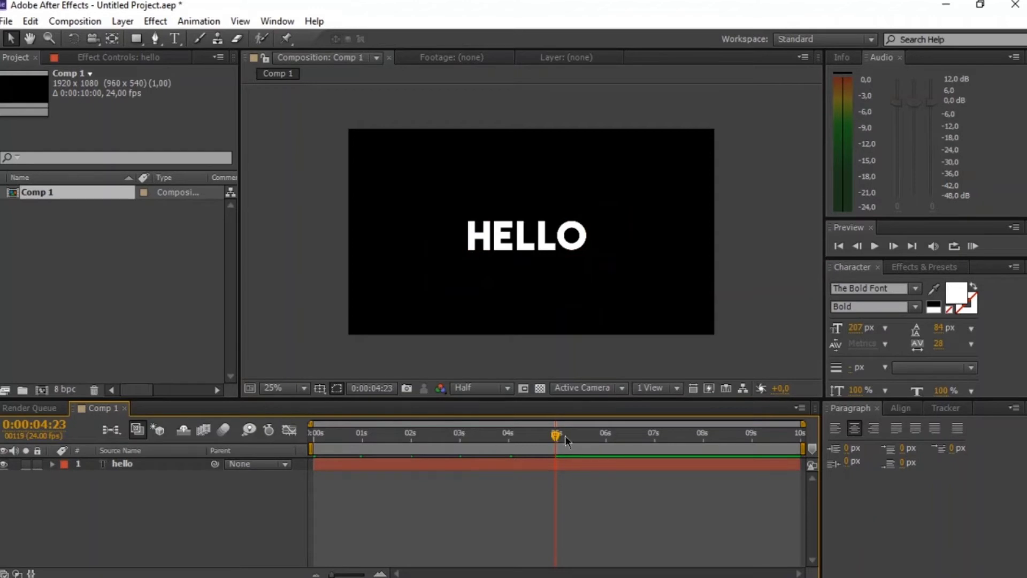
drag(557, 440, 297, 428)
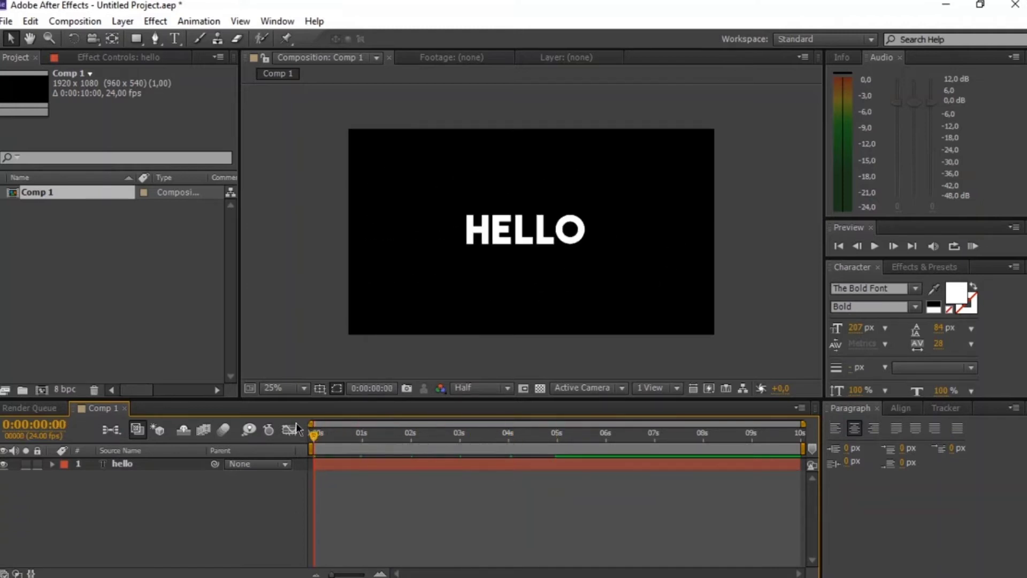
click(139, 463)
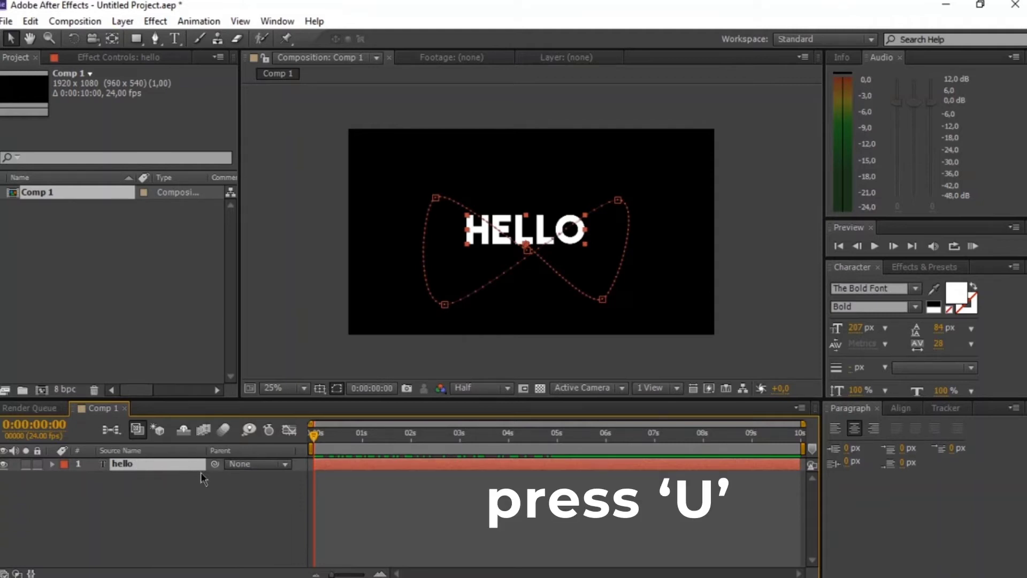
Select all Position keyframes and pull Bézier handles at the lower-right, upper-right and upper-left points.
key(u)
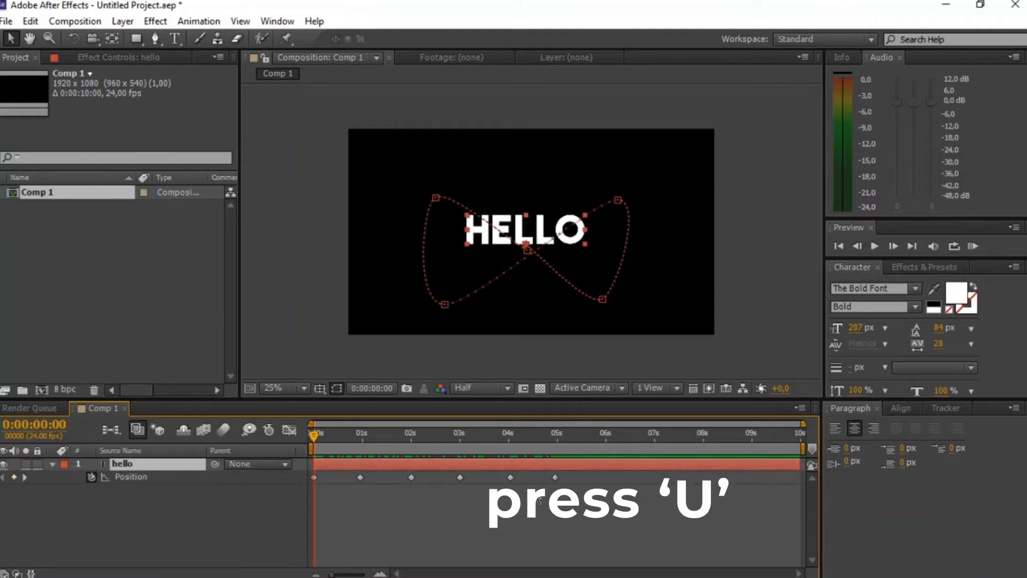
drag(567, 487, 307, 479)
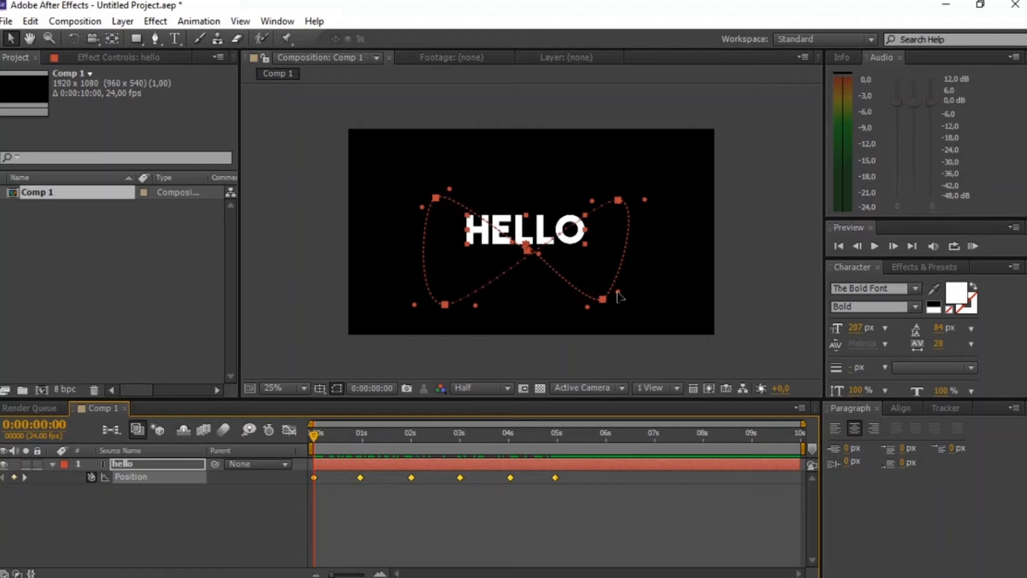
drag(618, 292, 640, 298)
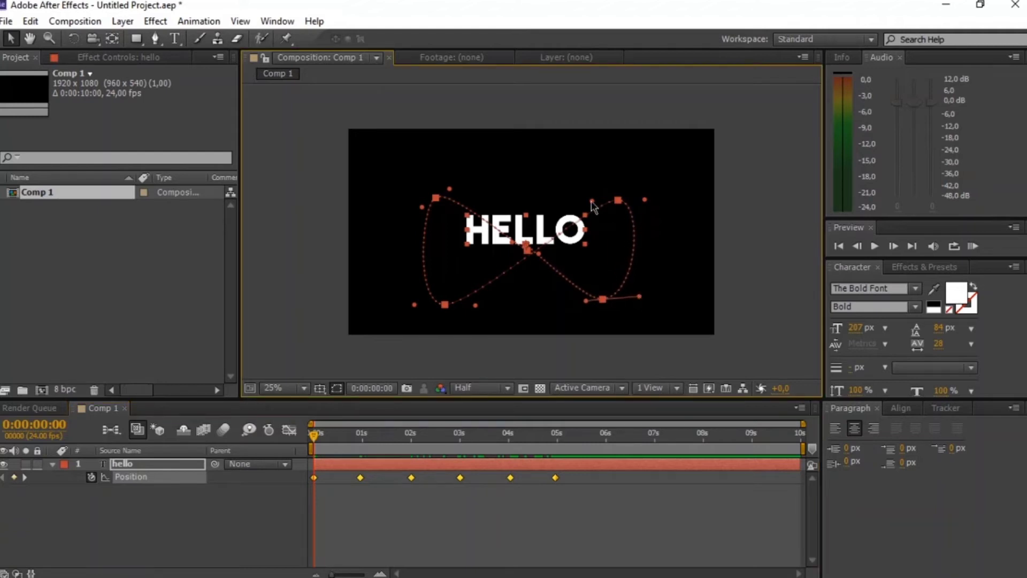
drag(591, 201, 580, 193)
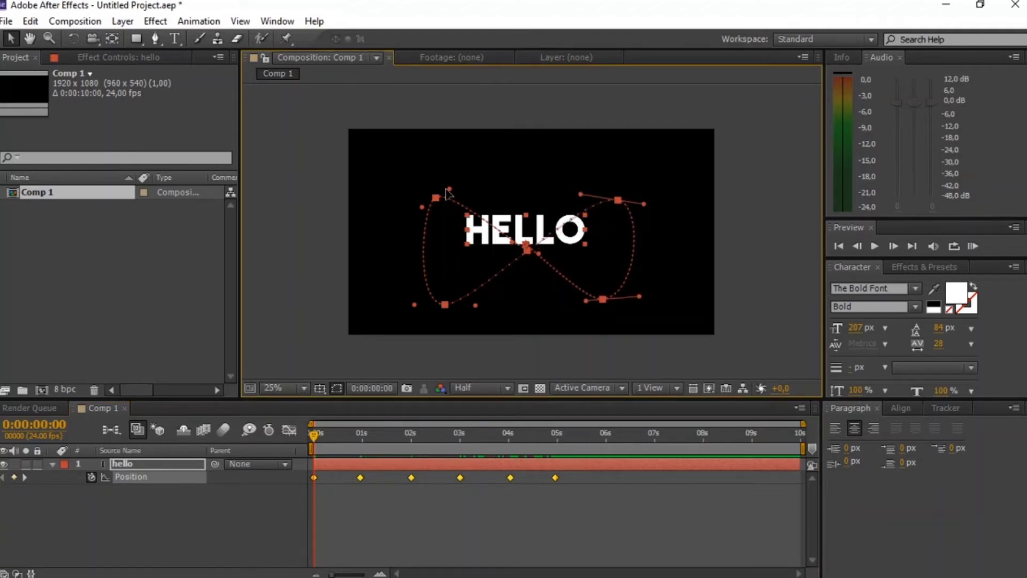
drag(450, 188, 400, 218)
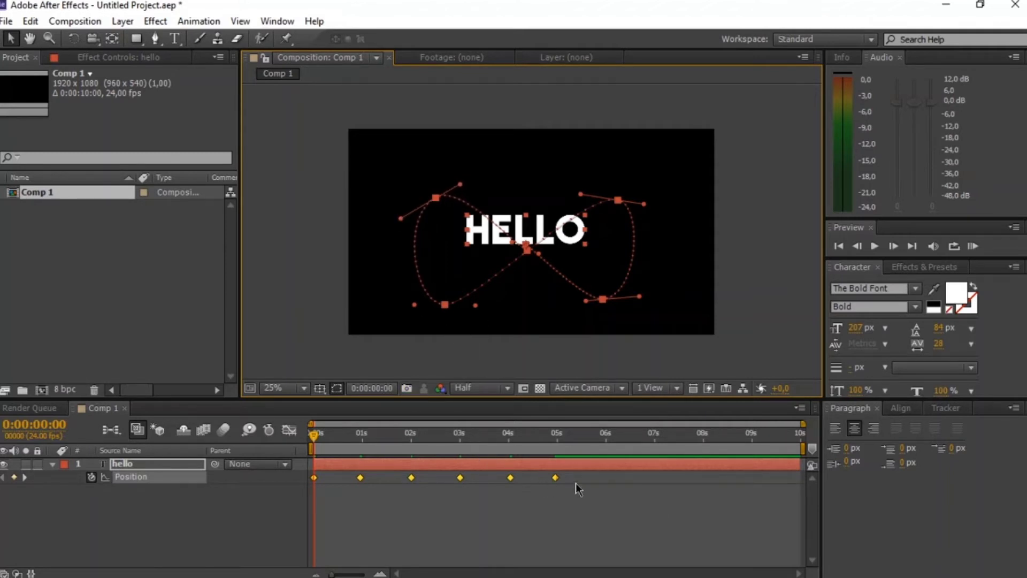
Apply Easy Ease to all six Position keyframes, then deselect and collapse the hello layer.
right_click(554, 484)
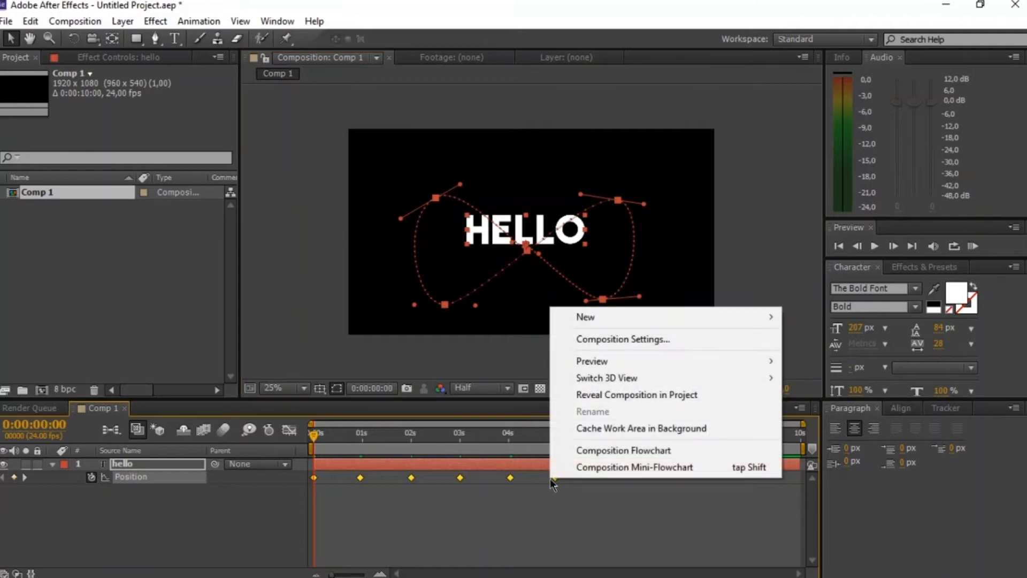
click(556, 514)
click(555, 478)
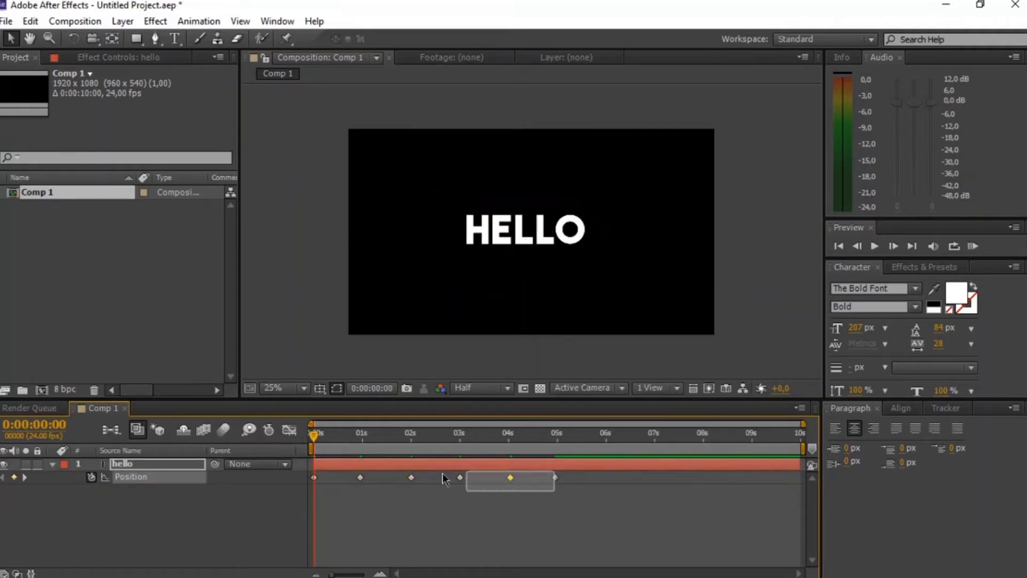
drag(601, 497, 305, 493)
right_click(556, 480)
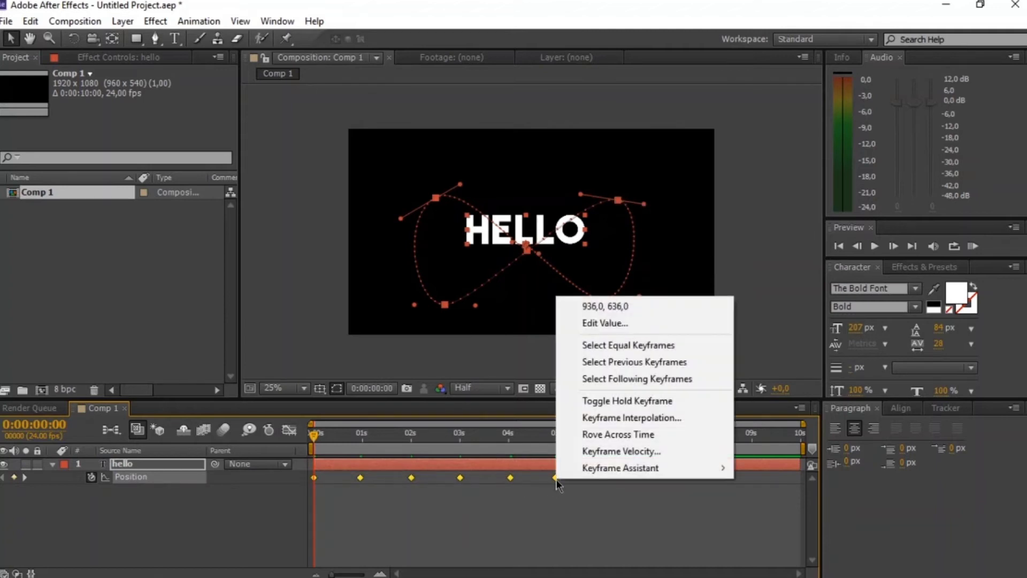
mouse_move(680, 470)
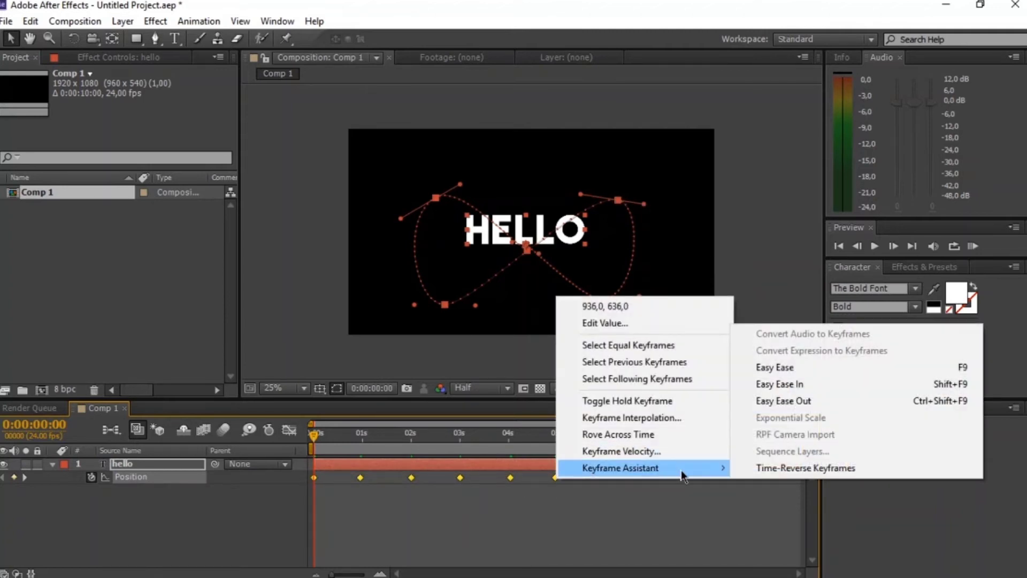
click(785, 368)
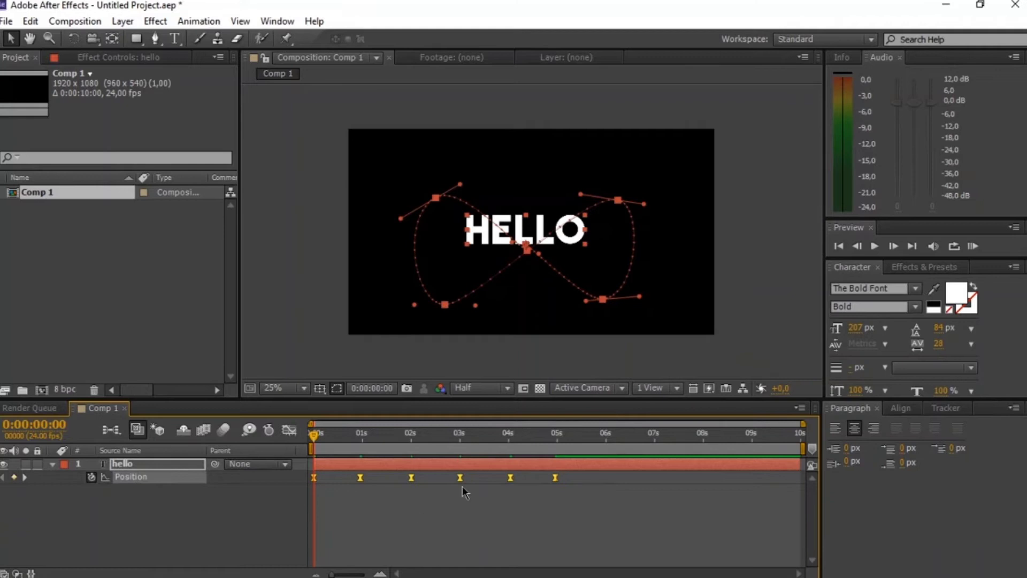
click(280, 527)
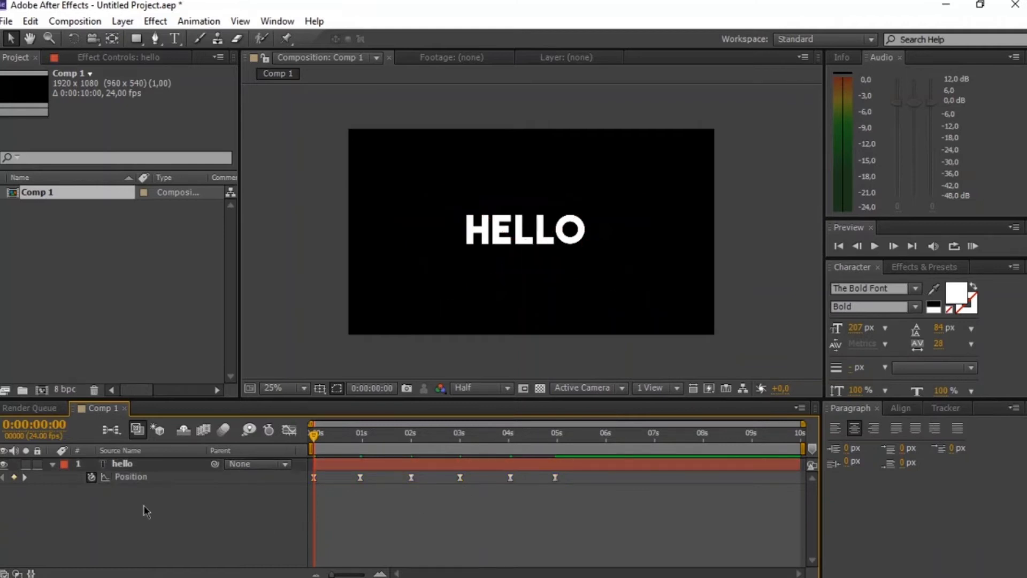
click(53, 465)
Convert the hello text layer into a hello Outlines shape layer with Create Shapes from Text.
click(123, 465)
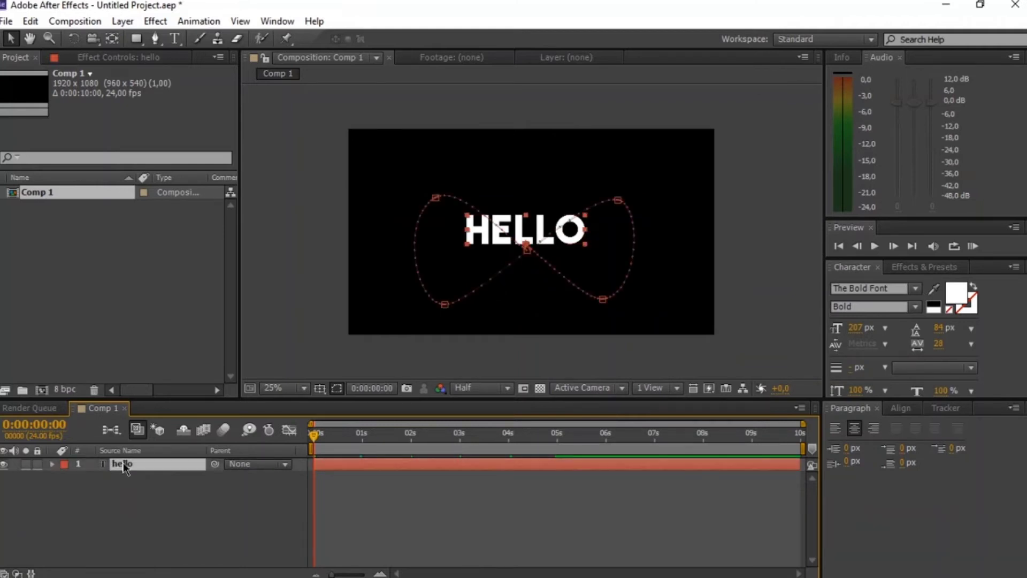
right_click(125, 468)
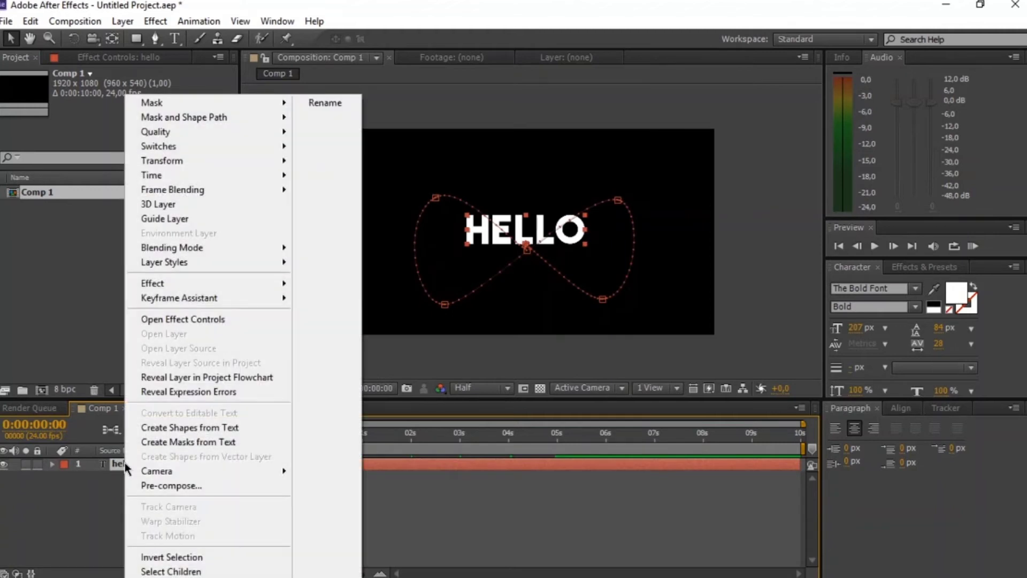
click(212, 428)
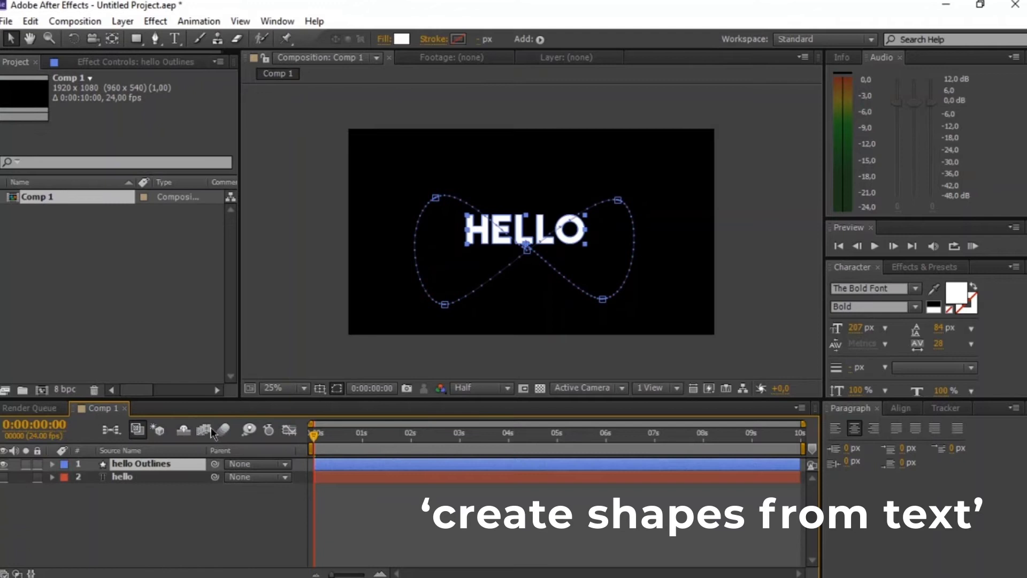
click(159, 514)
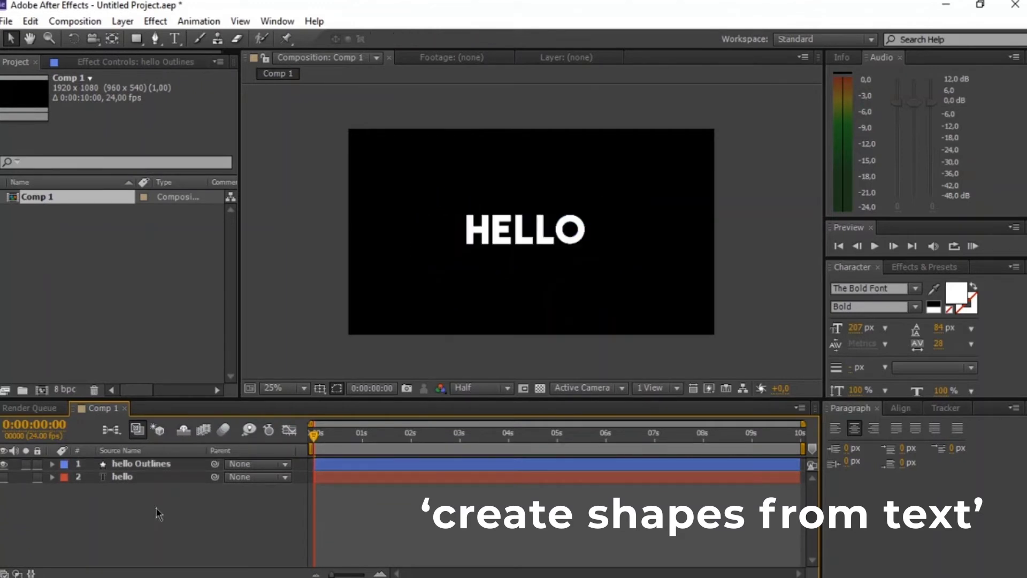
Search Effects & Presets for Echo and apply it to hello Outlines.
click(922, 267)
click(841, 288)
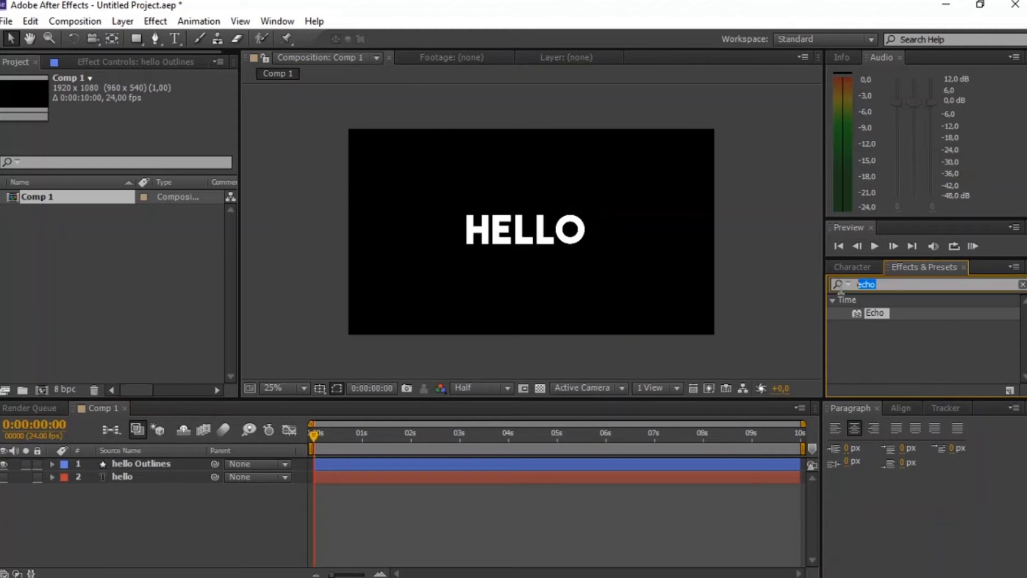
text(ec)
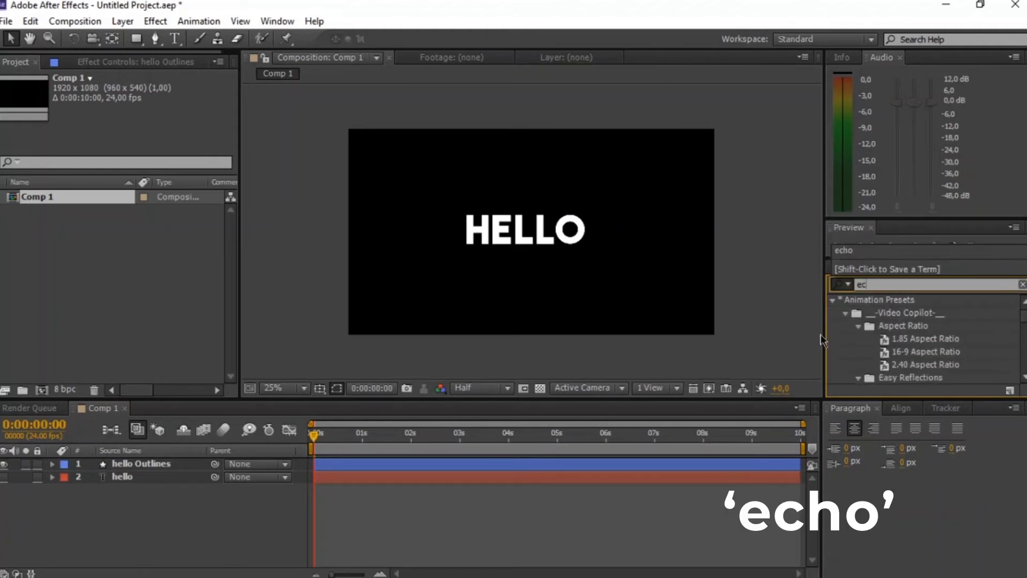
text(ho)
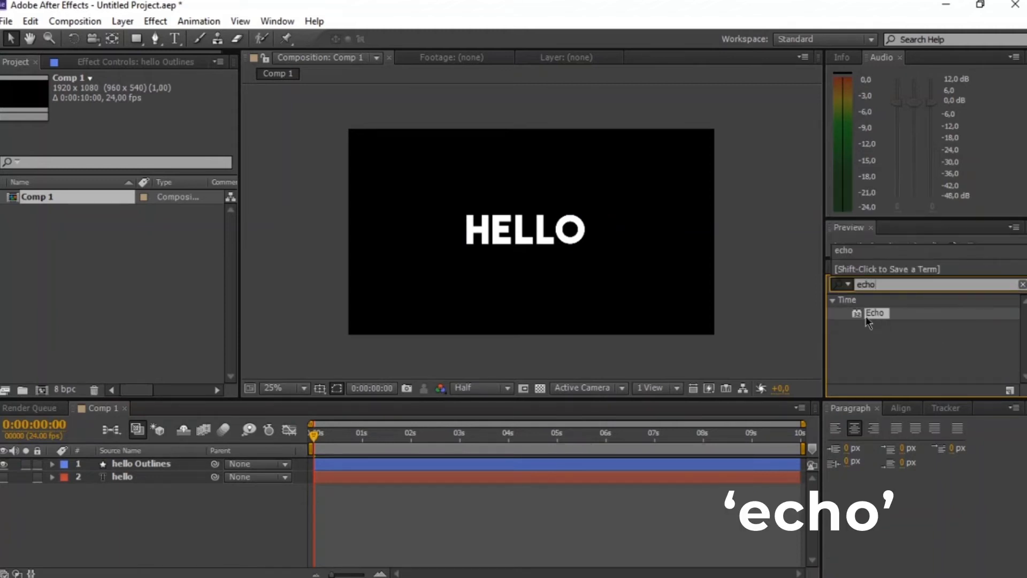
drag(877, 317, 165, 466)
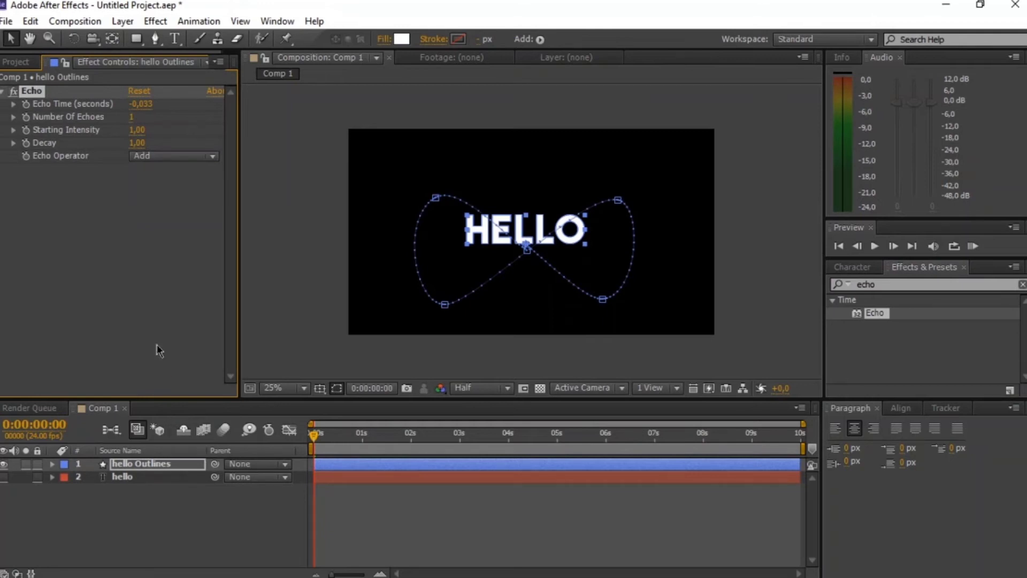
Set the Echo Operator to Composite In Front and Number Of Echoes to 30.
click(159, 158)
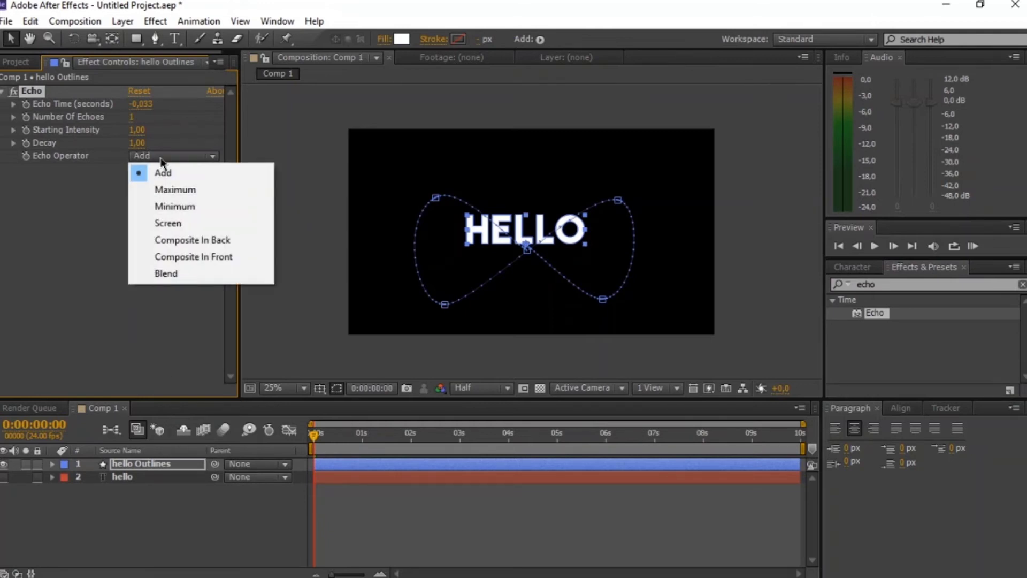
click(185, 260)
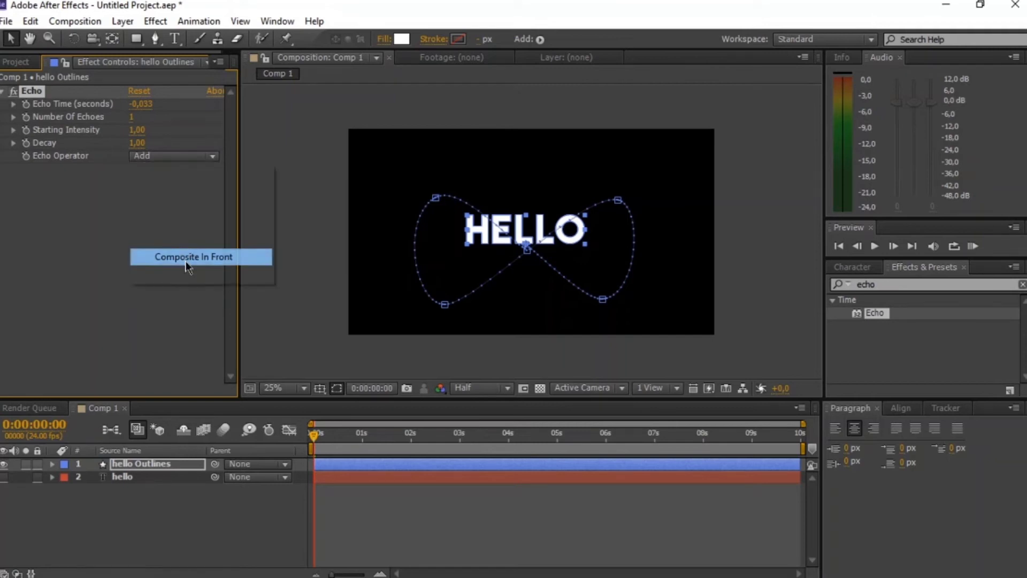
click(132, 117)
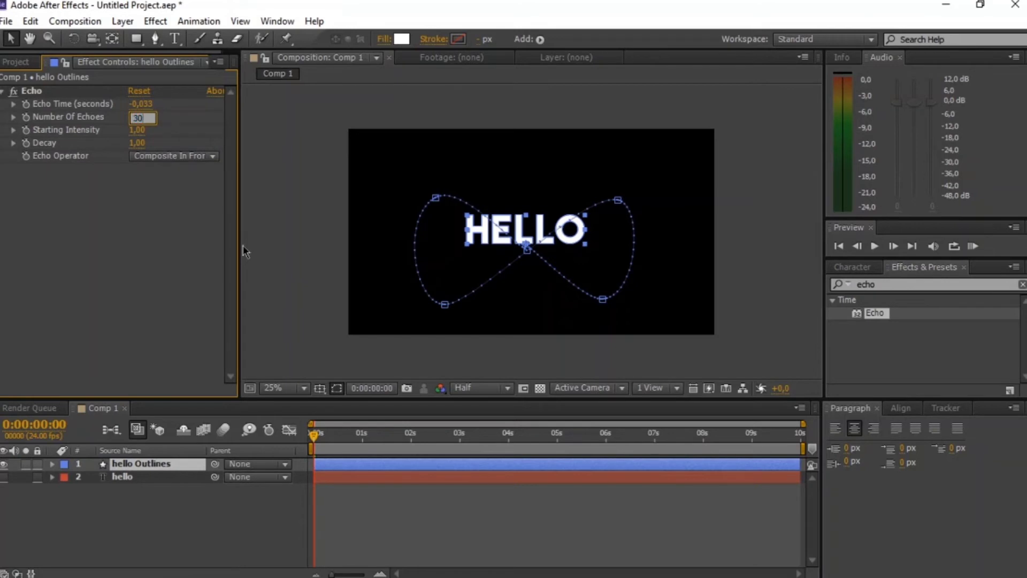
key(Return)
Make the hello Outlines stroke white and the fill black, then deselect the layer.
click(454, 41)
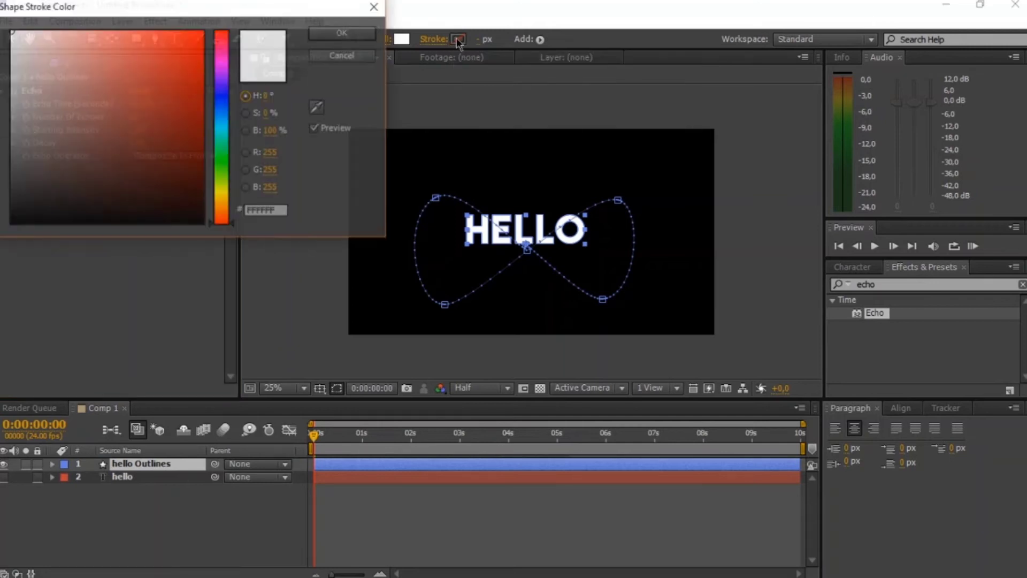
click(323, 29)
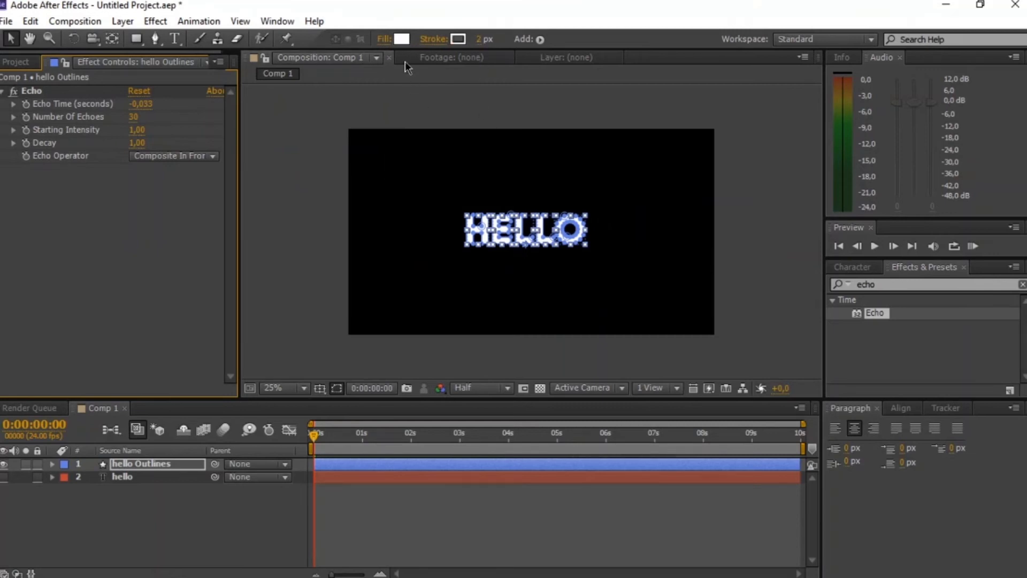
click(401, 39)
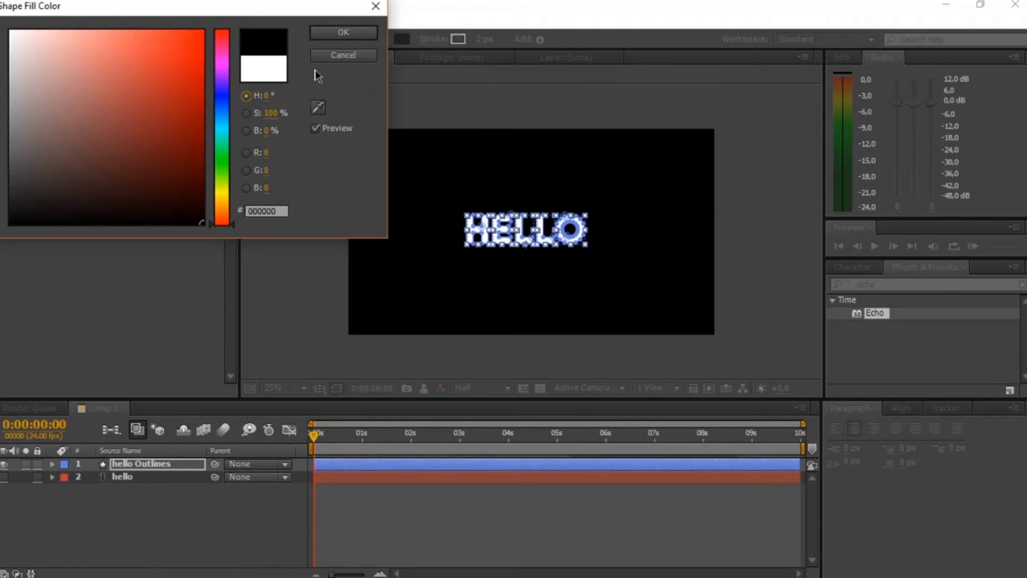
click(332, 34)
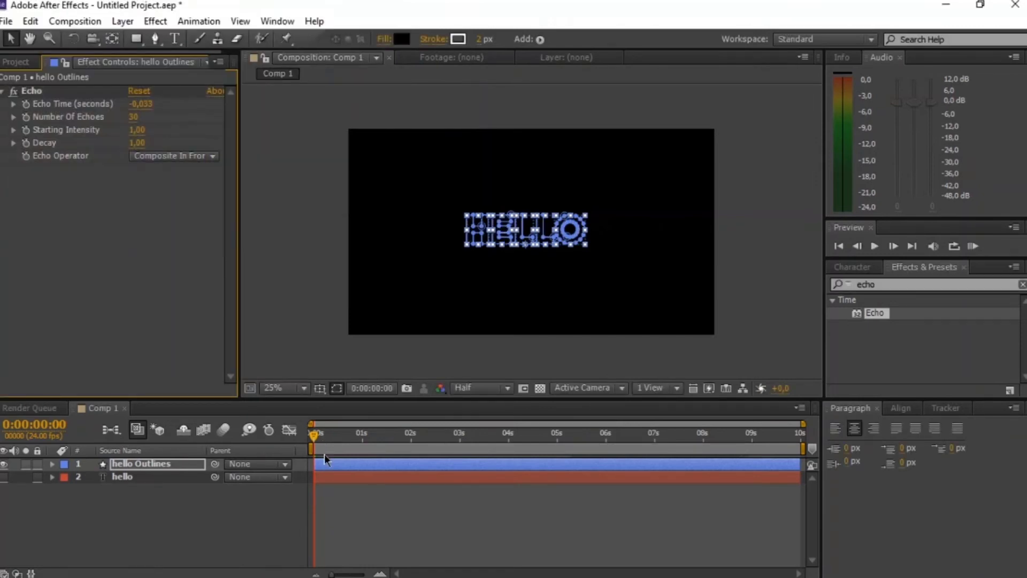
click(253, 508)
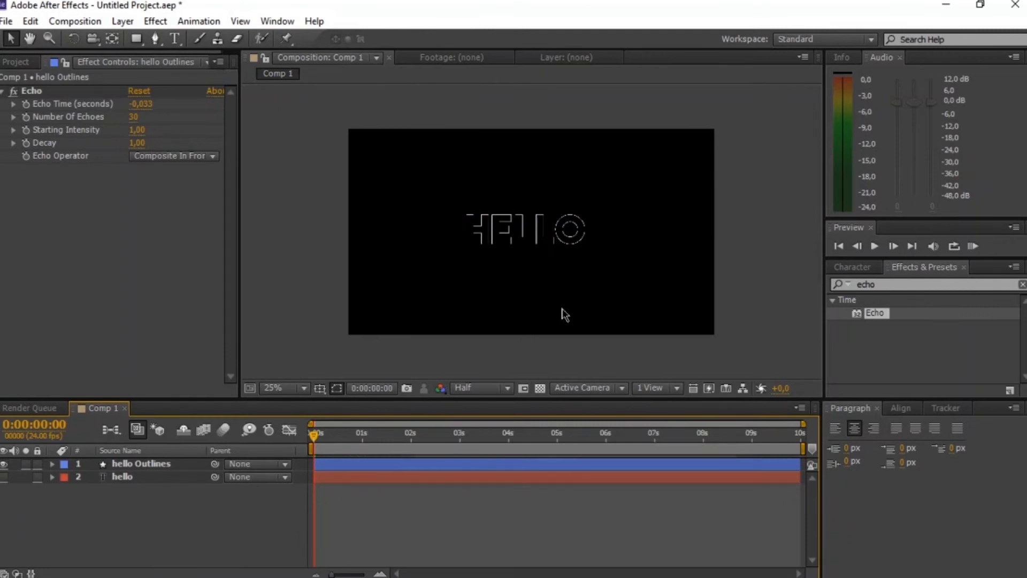
Fit the whole composition in the viewer and scrub forward to preview the echo trail.
key(period)
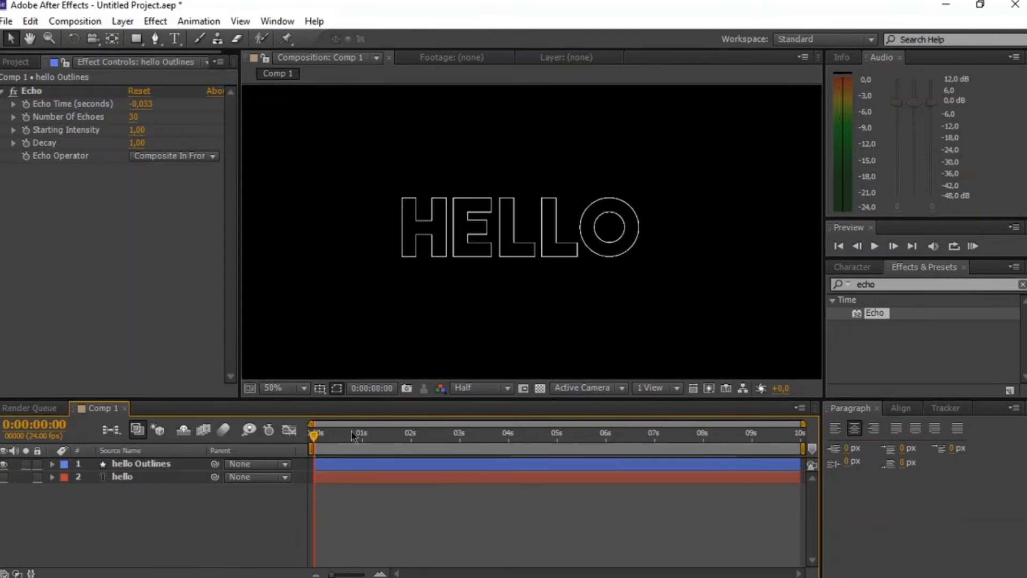
click(304, 388)
click(280, 115)
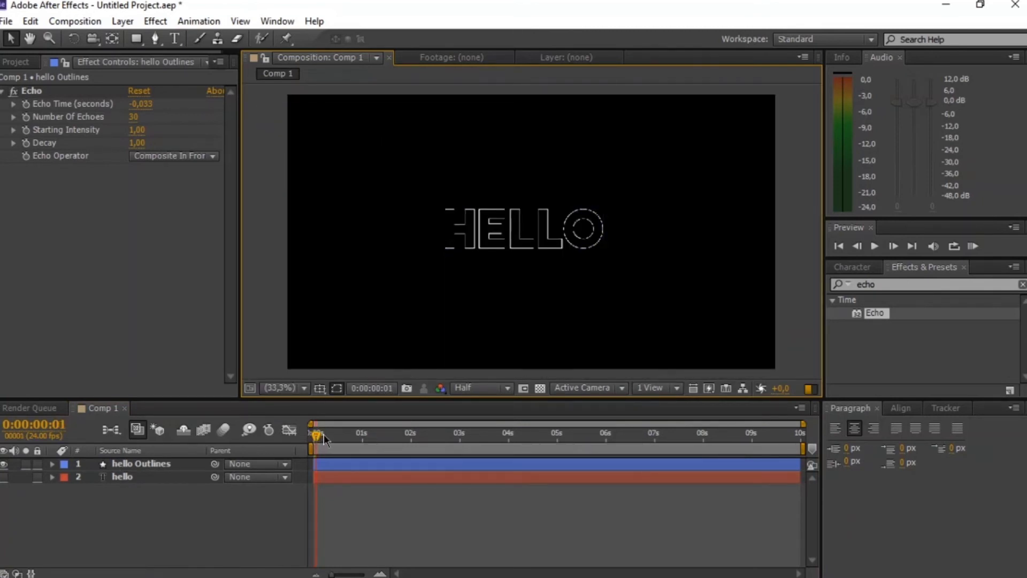
drag(332, 435, 300, 453)
Widen the hello Outlines stroke from 2 px to 5 px, then deselect the layer.
click(148, 464)
click(483, 39)
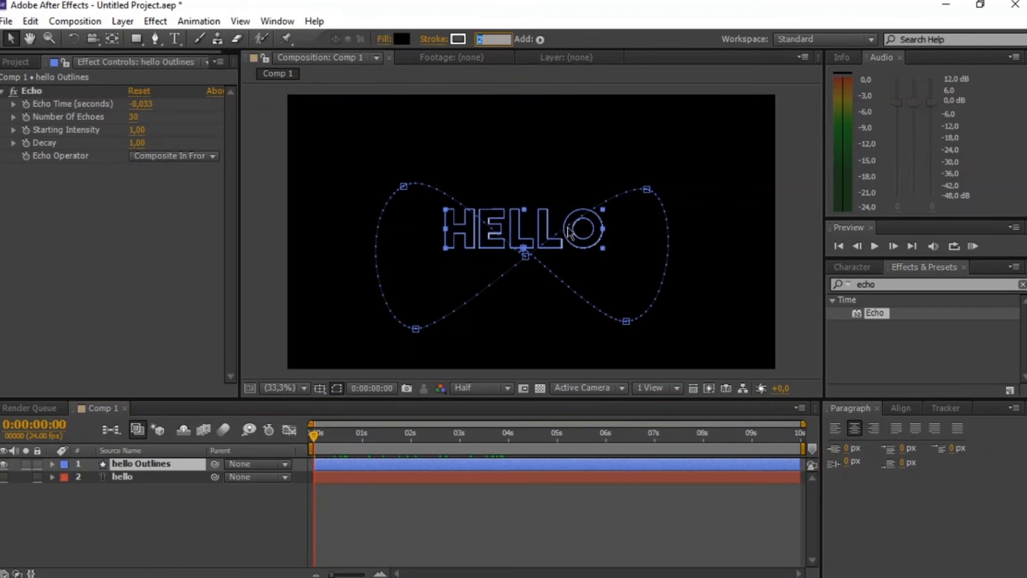
click(573, 235)
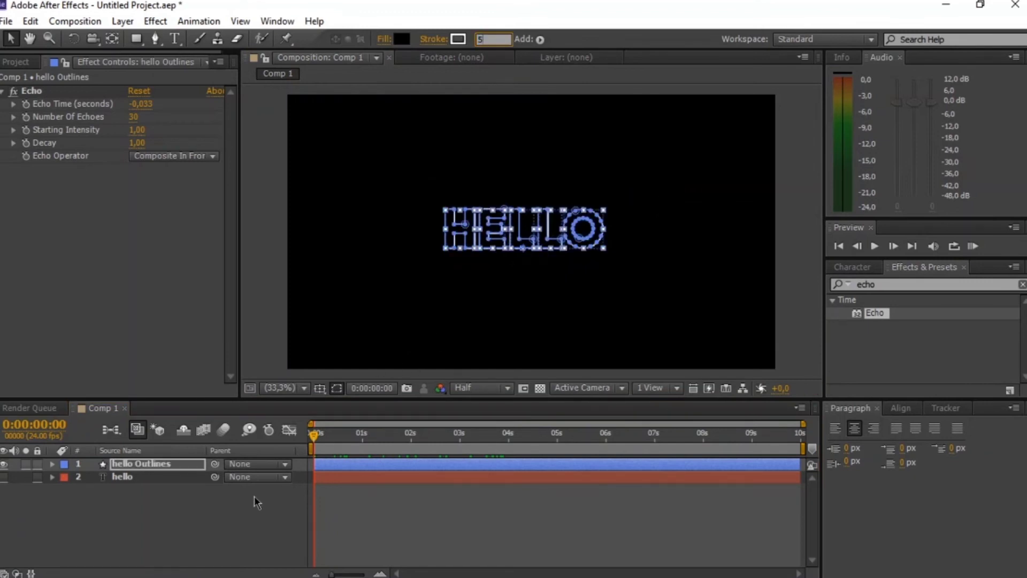
click(219, 542)
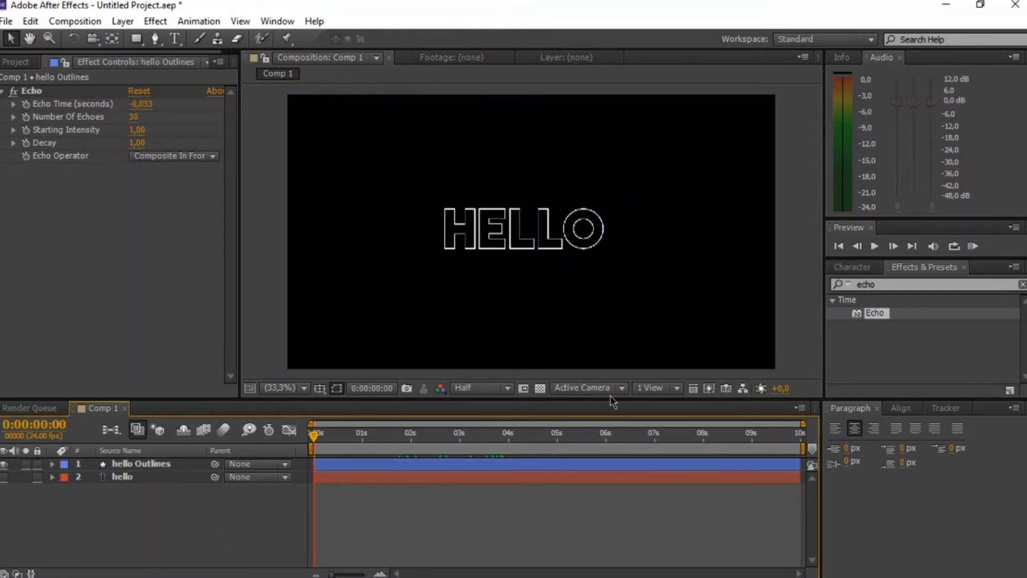
click(971, 247)
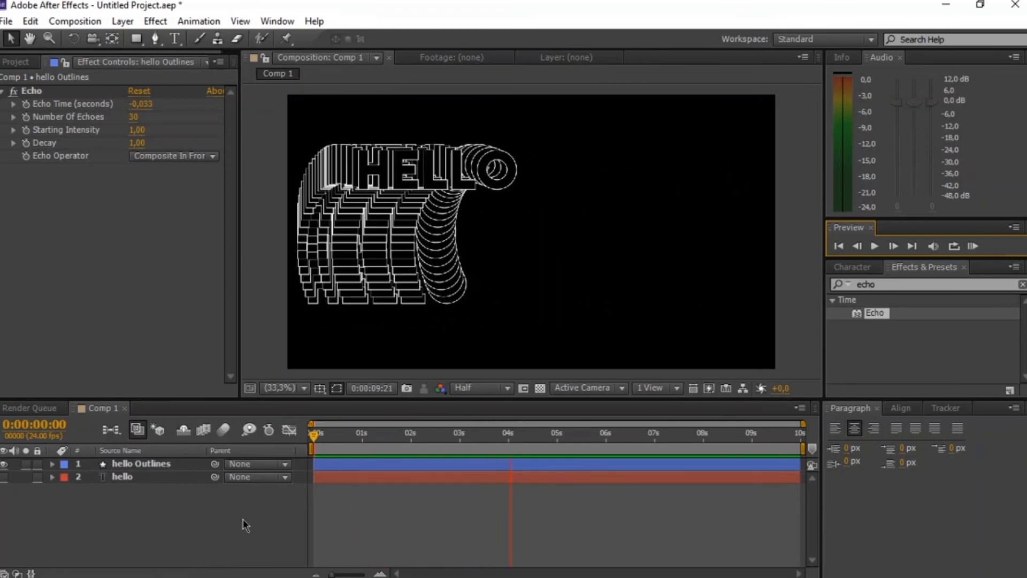
click(277, 509)
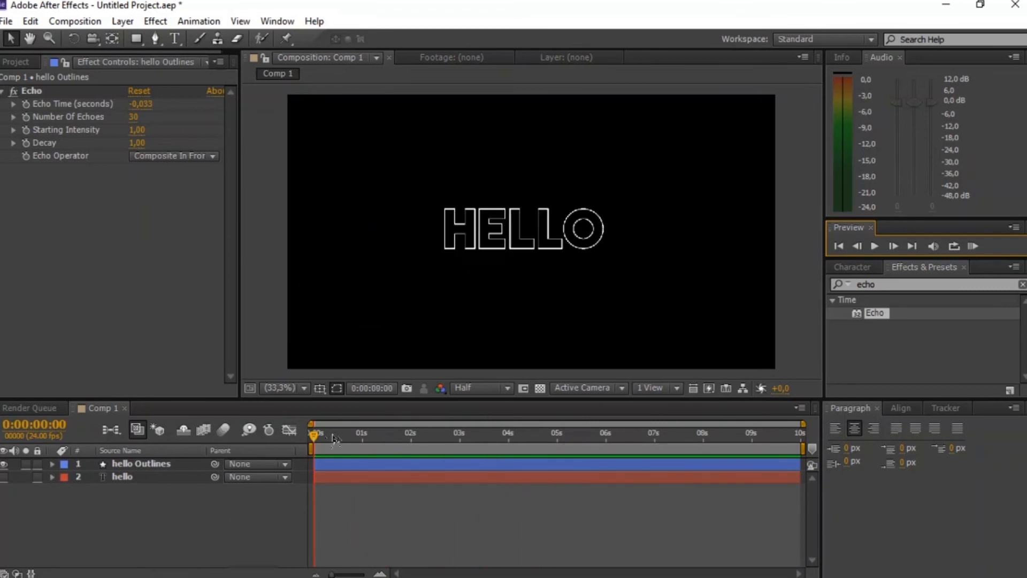
mouse_move(319, 440)
mouse_down()
mouse_move(435, 440)
mouse_move(323, 440)
mouse_up()
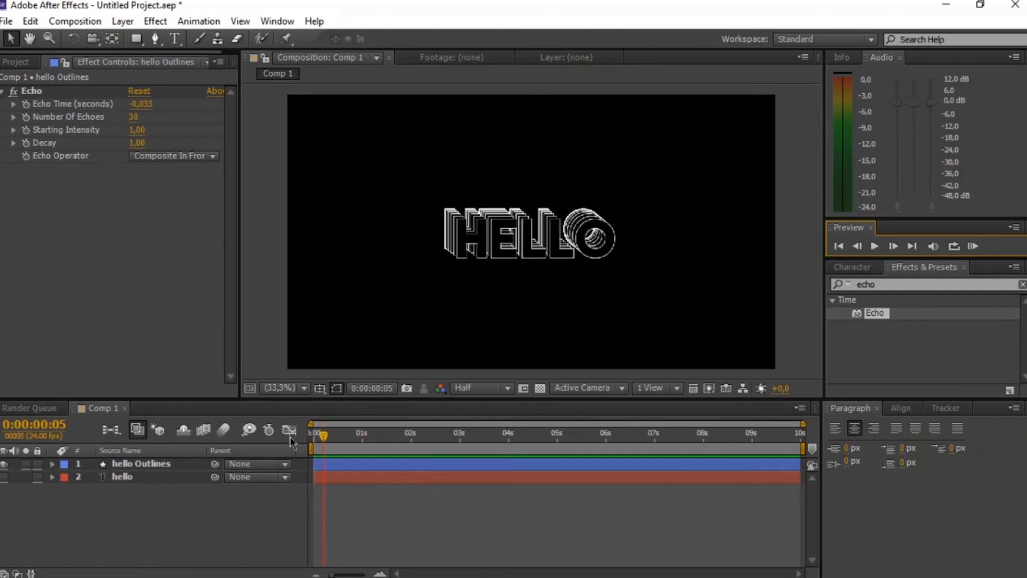
drag(385, 436, 314, 435)
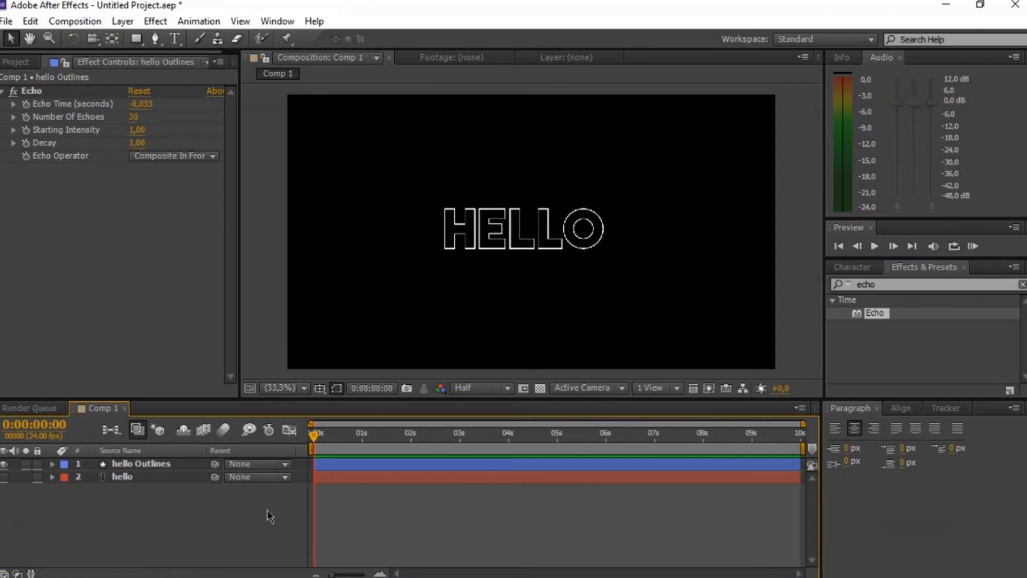